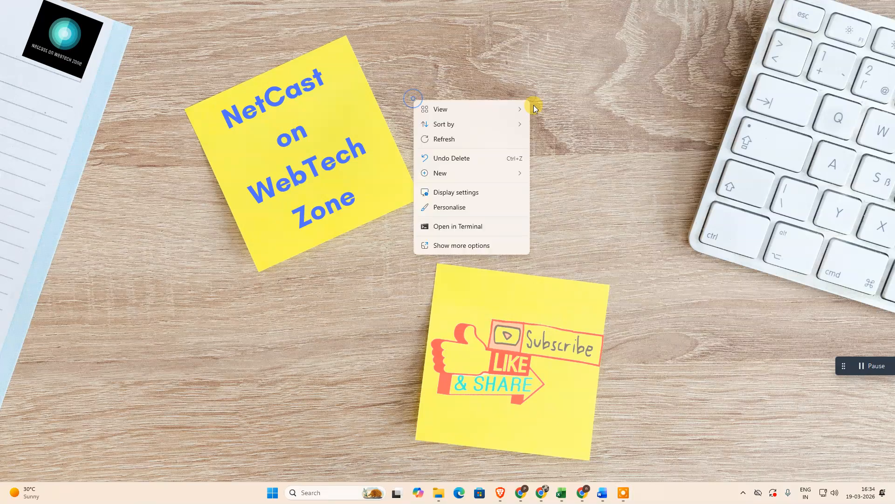
left_click(449, 140)
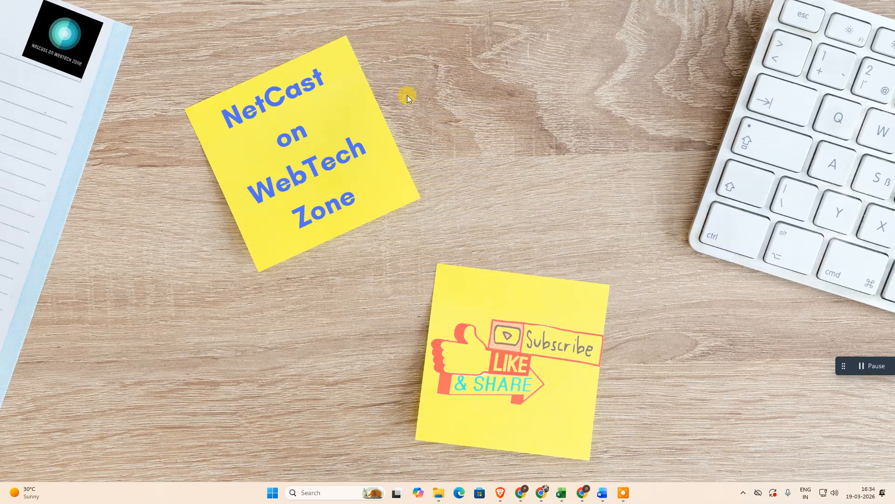
right_click(421, 97)
left_click(454, 138)
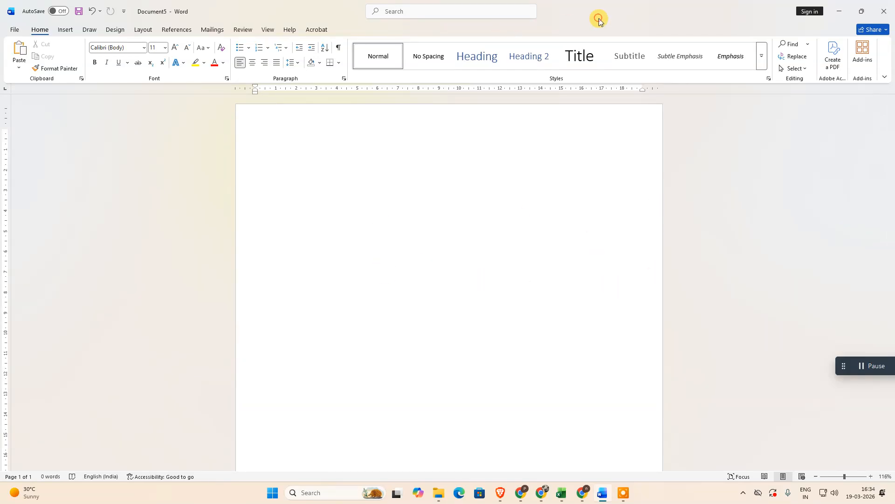
left_click_drag(327, 213, 151, 200)
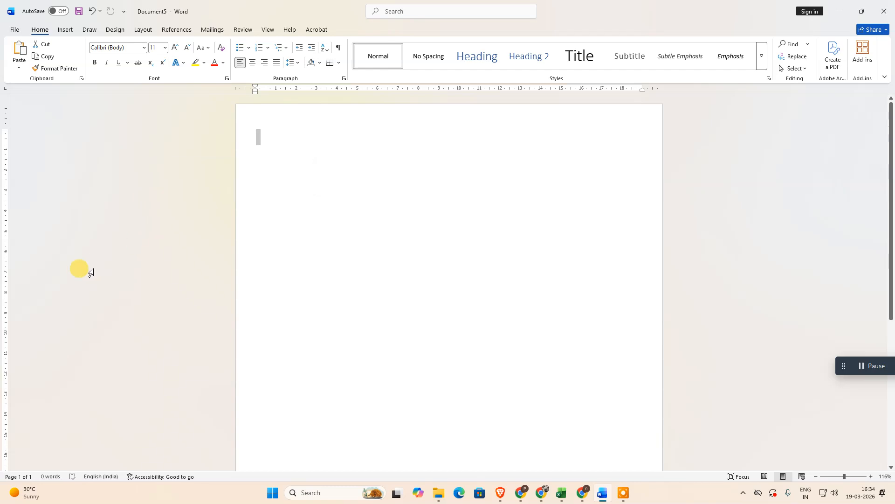
Search the online document templates for "frame"
left_click(14, 30)
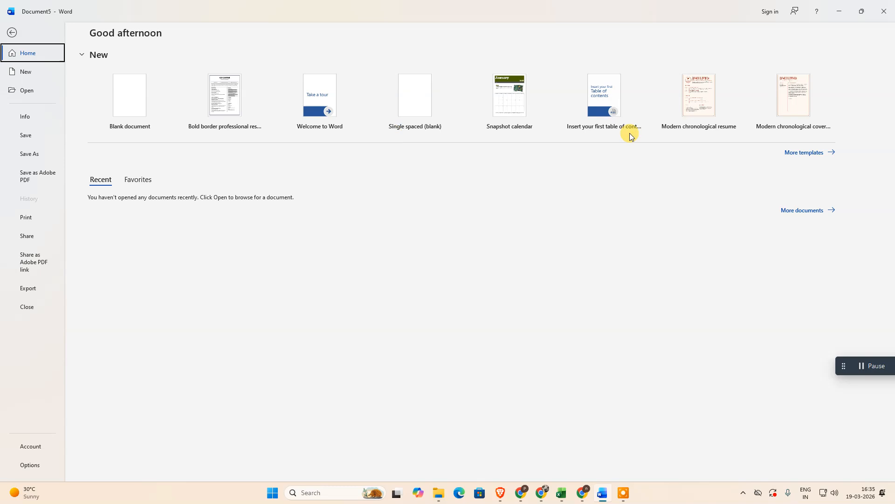
left_click(797, 152)
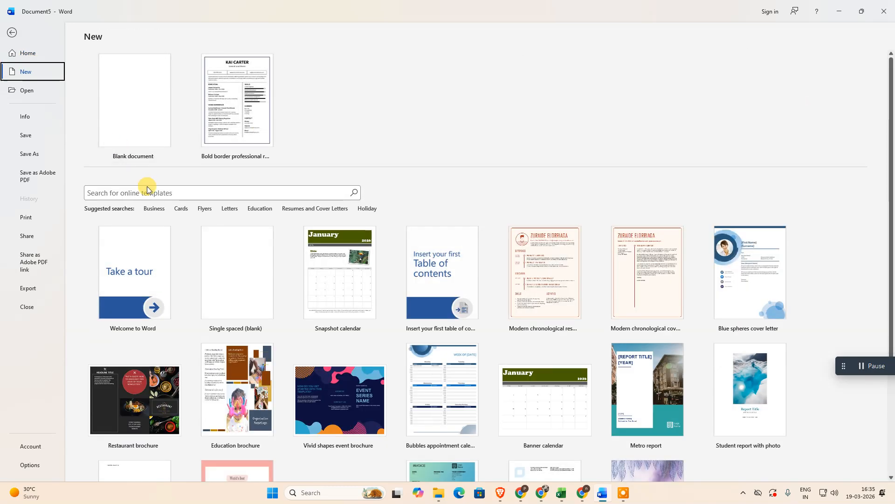
left_click(141, 193)
type("f")
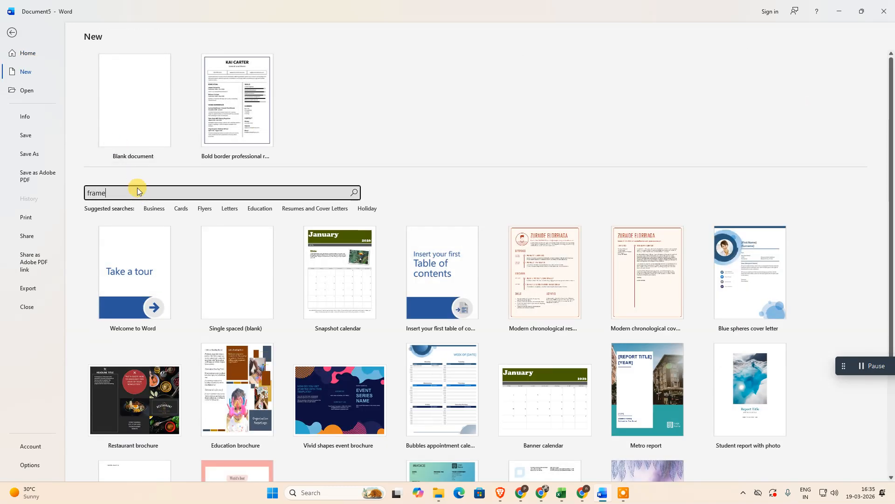
type("rame")
key("Return")
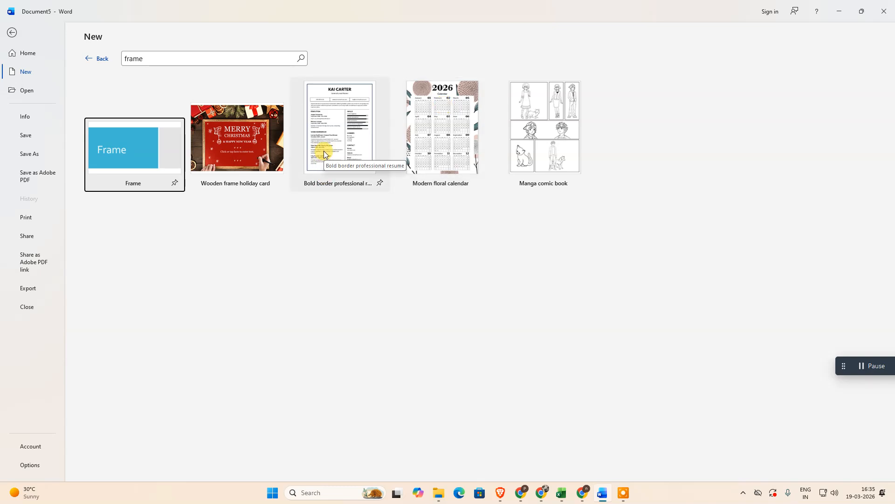
Create a document from the Bold border professional resume template and dismiss the personal information removal notice
left_click(337, 116)
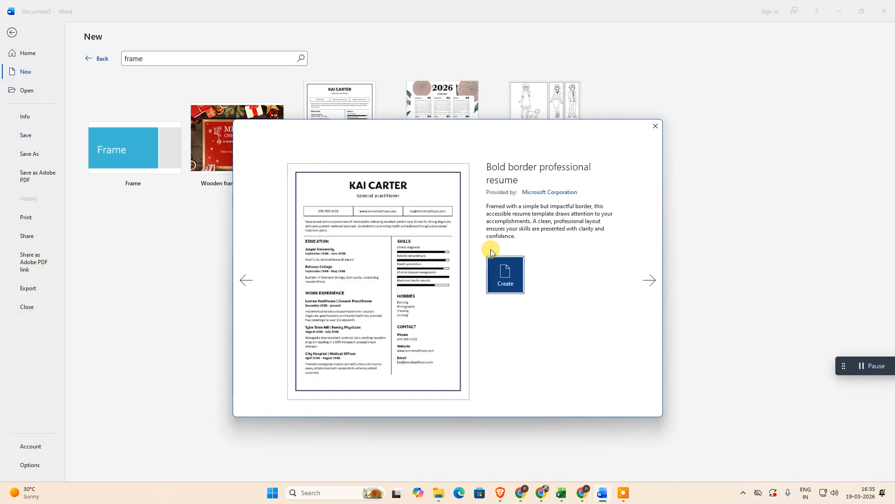
left_click(496, 274)
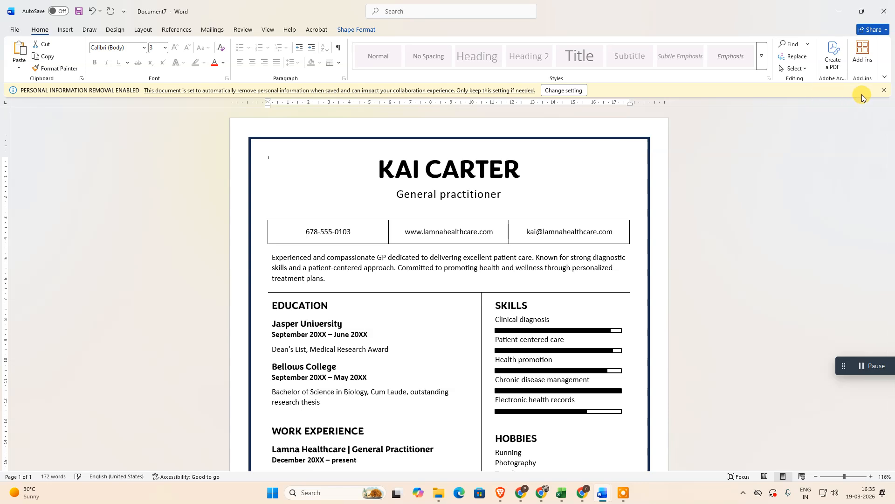
left_click(882, 89)
scroll(474, 240, "down", 5)
scroll(476, 242, "up", 5)
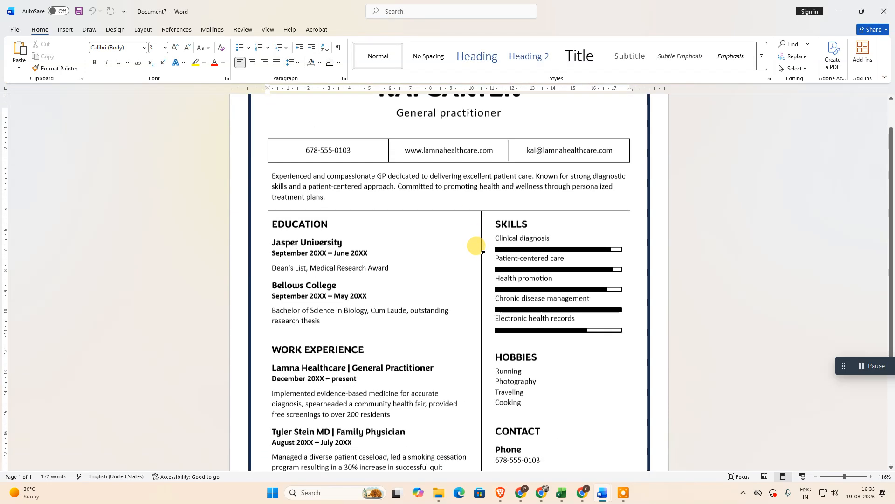
Select the rectangular frame around the resume page and set its outline colour to black
left_click(379, 218)
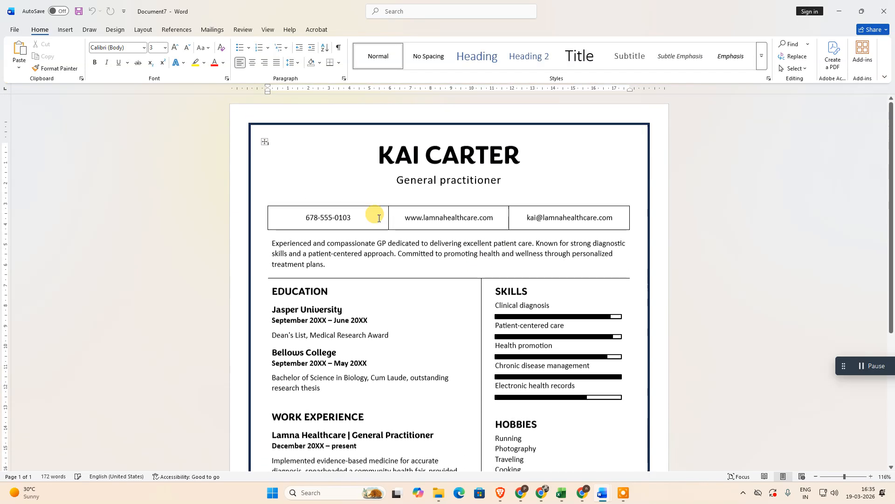
left_click(296, 124)
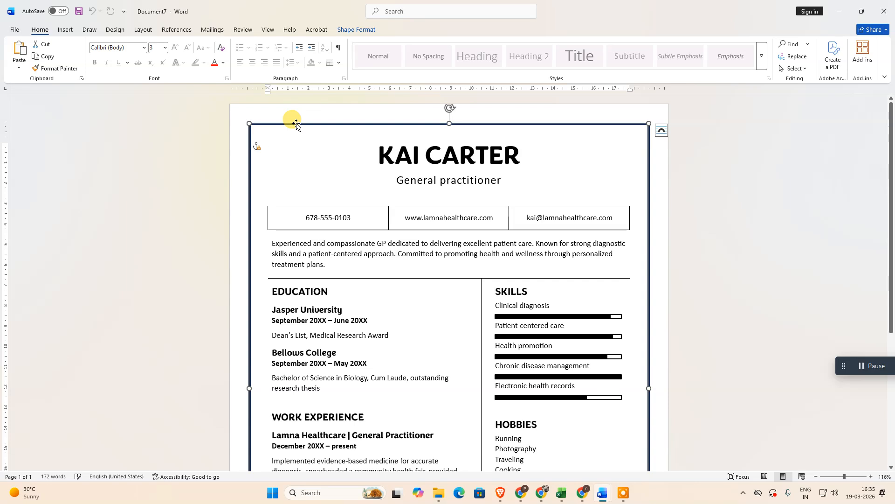
left_click(409, 243)
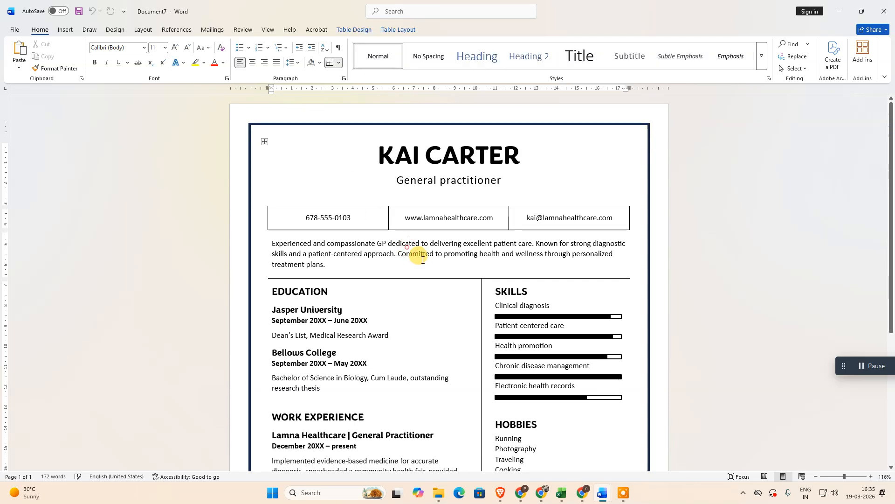
left_click(338, 125)
scroll(362, 148, "down", 5)
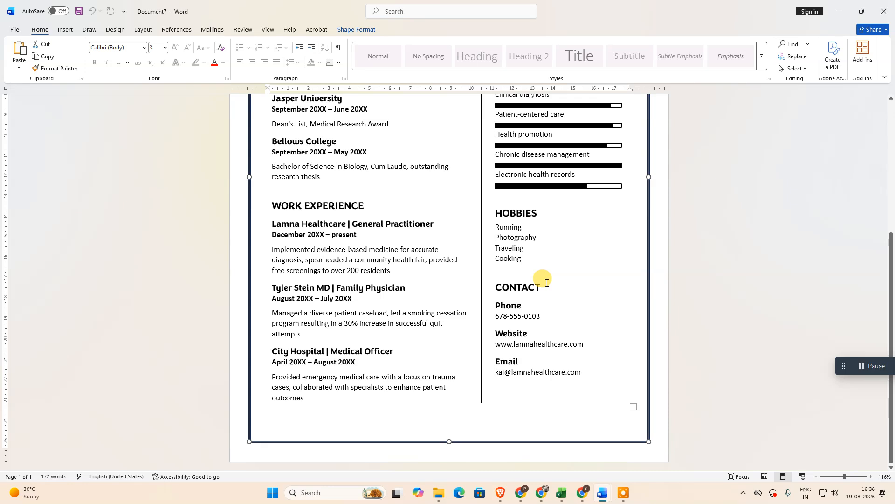
scroll(576, 290, "down", 4, "ctrl")
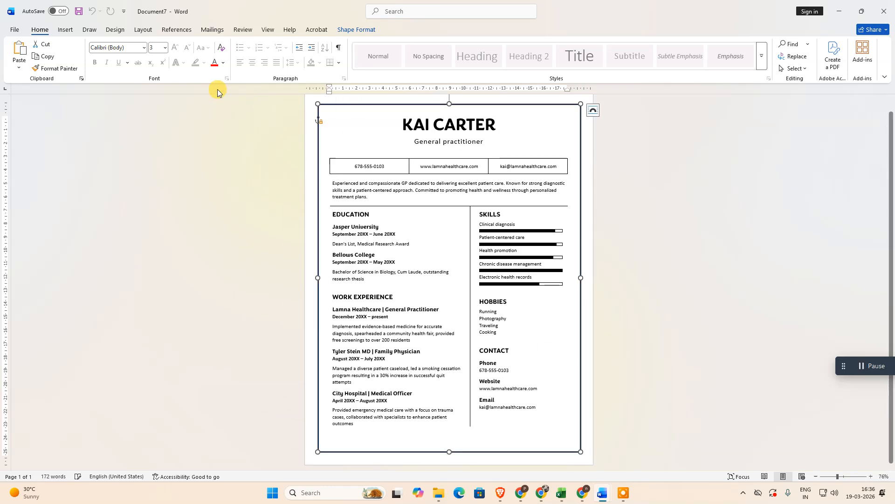
scroll(250, 186, "up", 1)
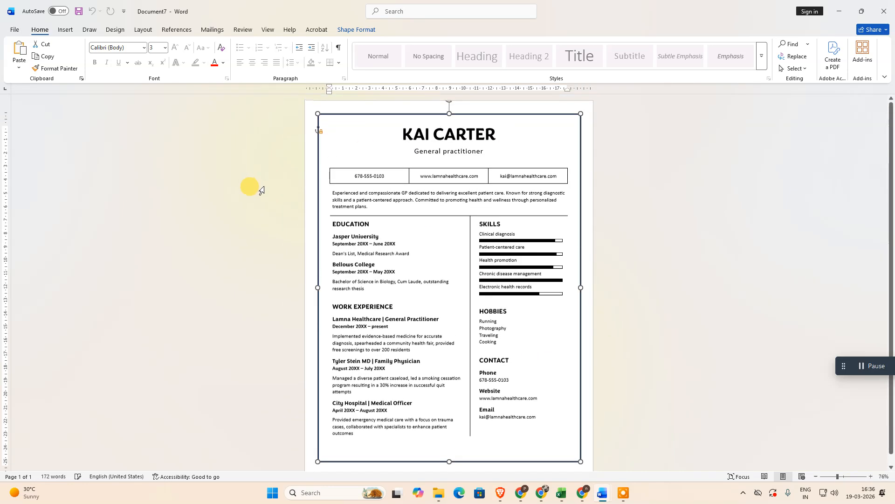
left_click(384, 114)
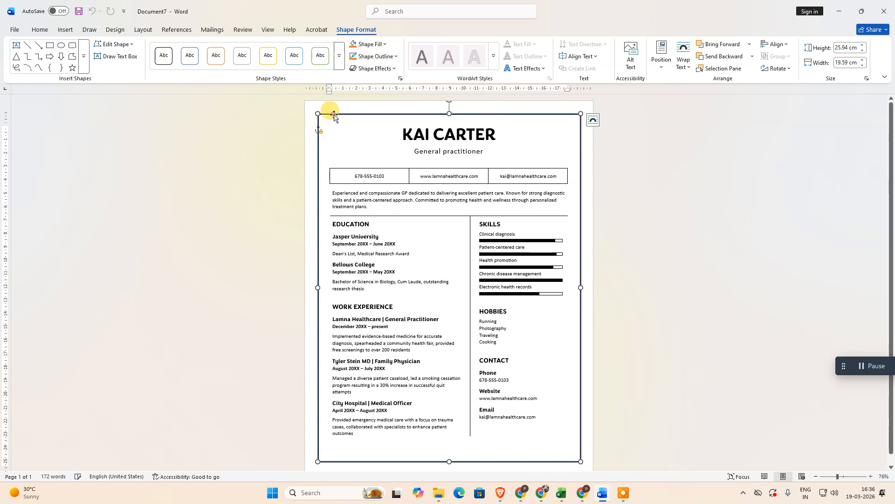
left_click(394, 56)
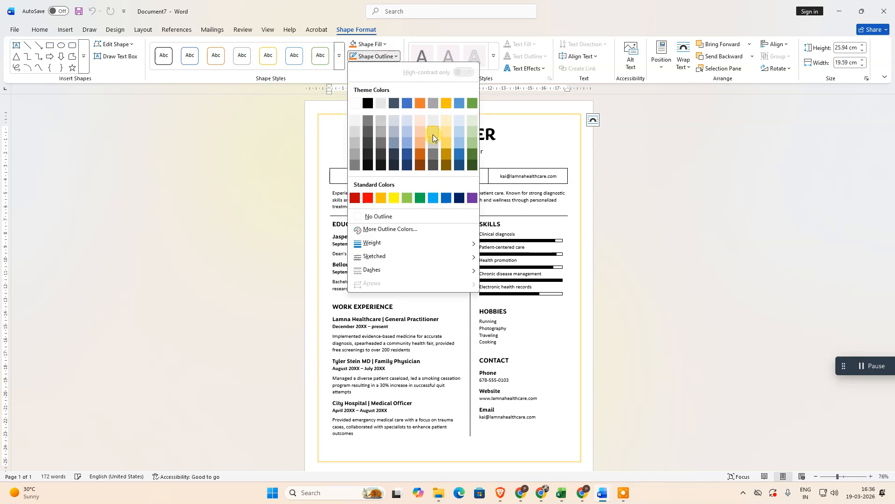
left_click(367, 103)
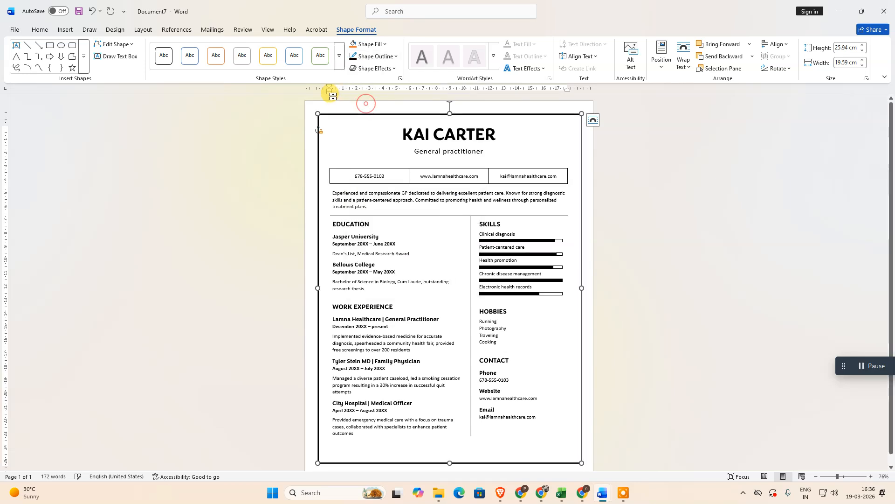
Browse the frame's 3-D rotation effects and set its preset shape effect to No Presets
left_click(396, 69)
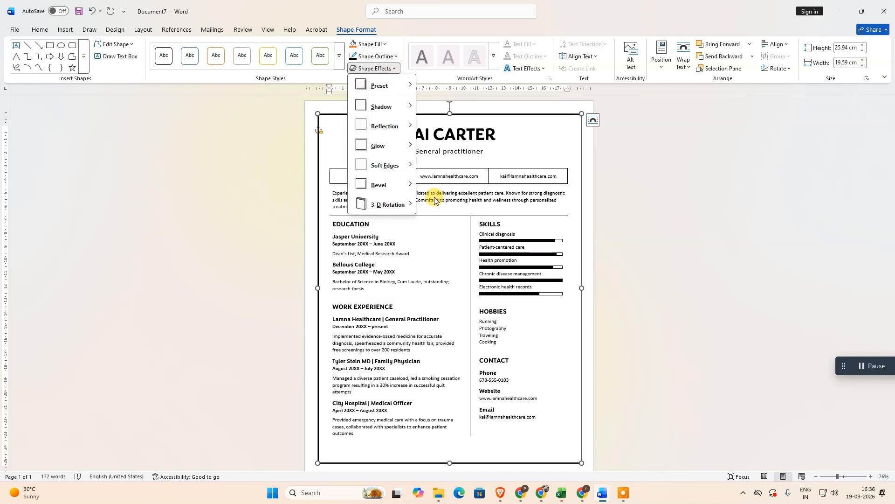
mouse_move(397, 204)
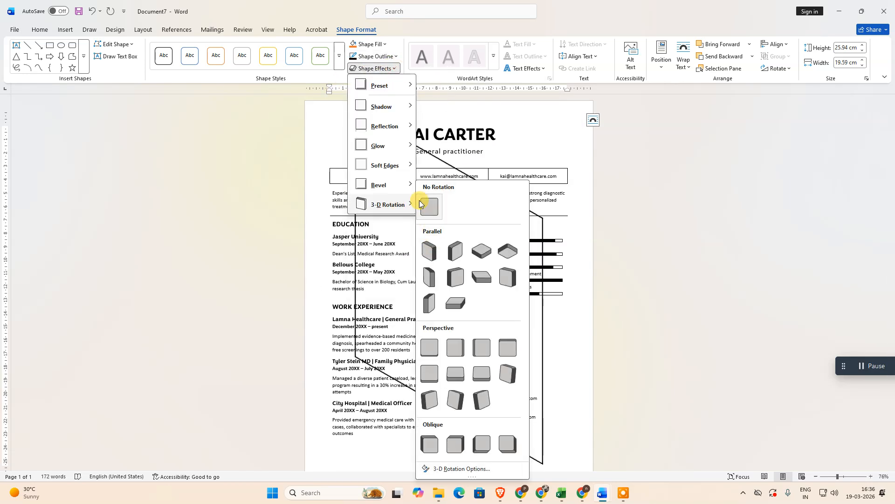
mouse_move(380, 87)
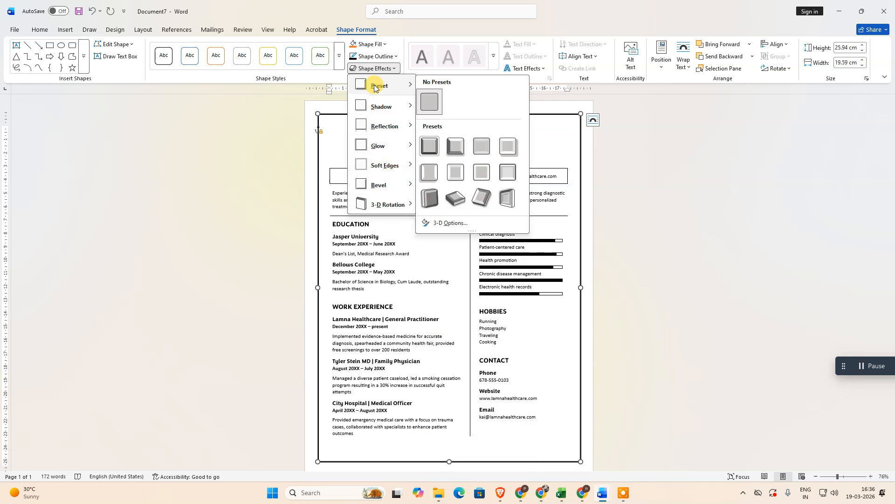
left_click(433, 103)
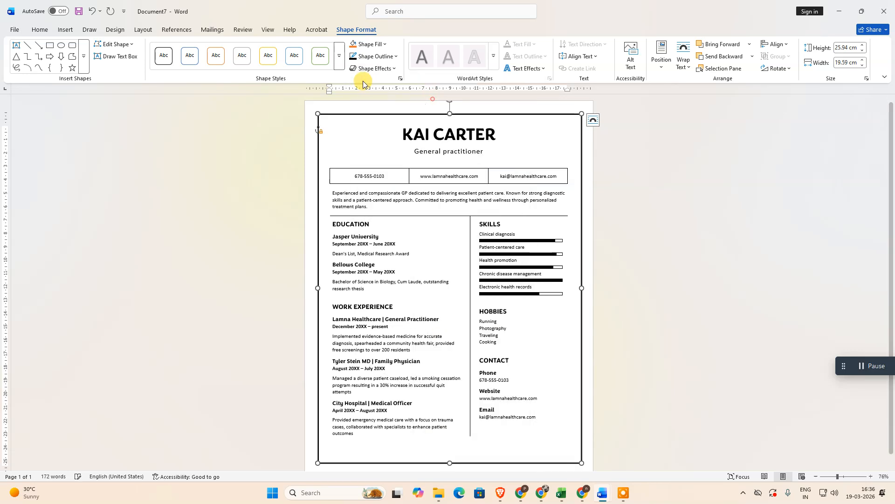
Give the frame's outline the wavy, scribbled sketched style
left_click(395, 57)
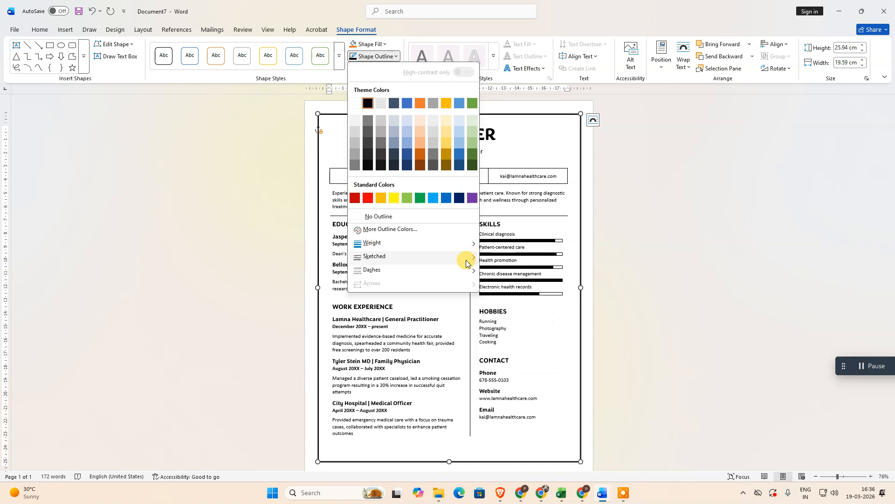
mouse_move(471, 257)
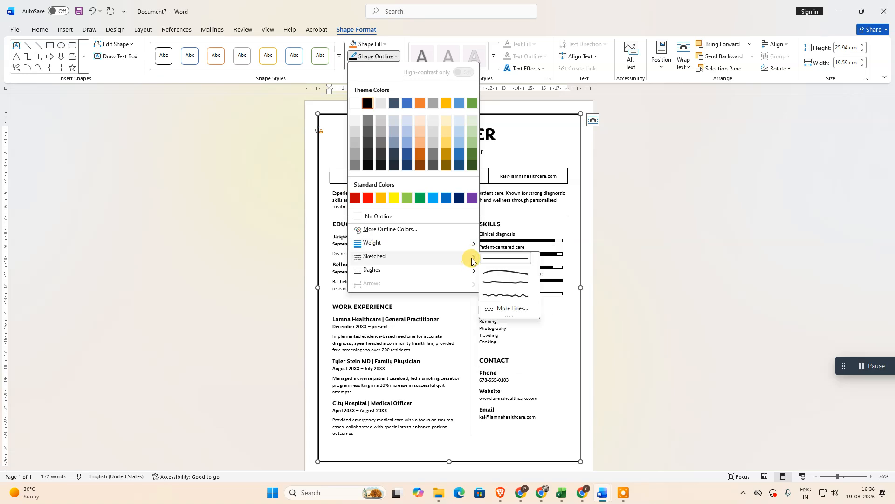
left_click(506, 297)
Apply the square-dot dash pattern to the frame's outline and set its weight to 2¼ pt
left_click(394, 56)
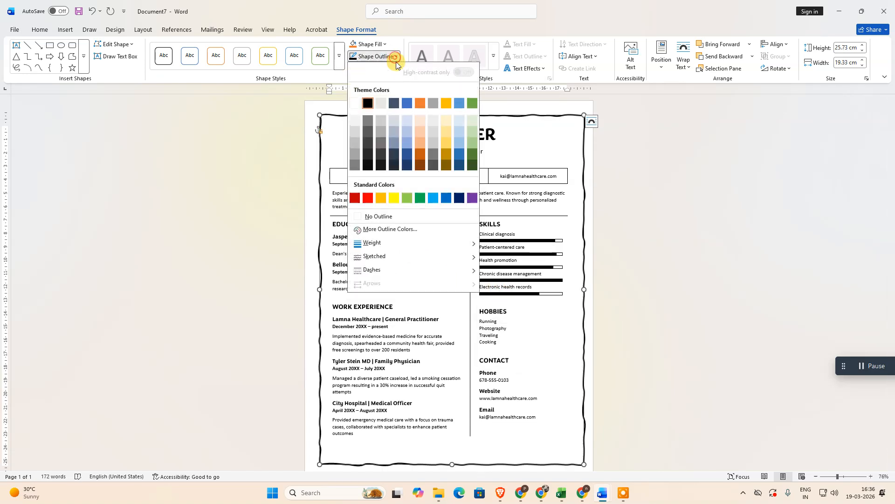
mouse_move(467, 270)
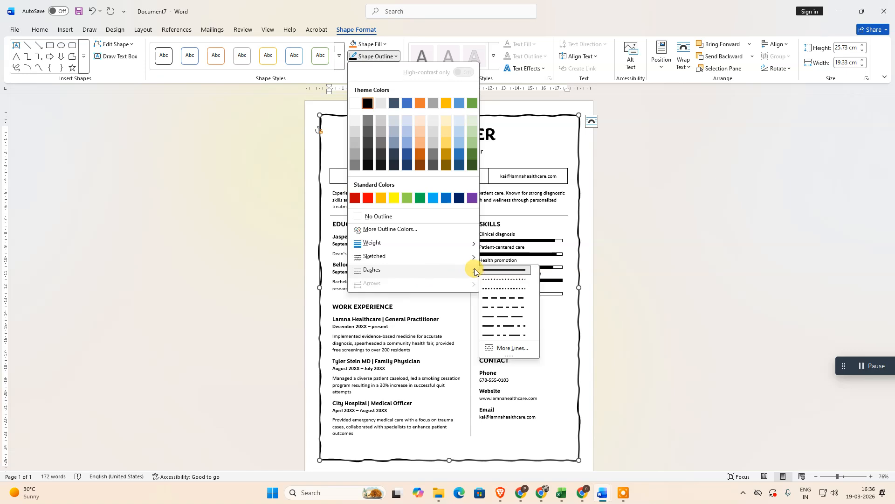
left_click(496, 289)
left_click(394, 57)
mouse_move(401, 243)
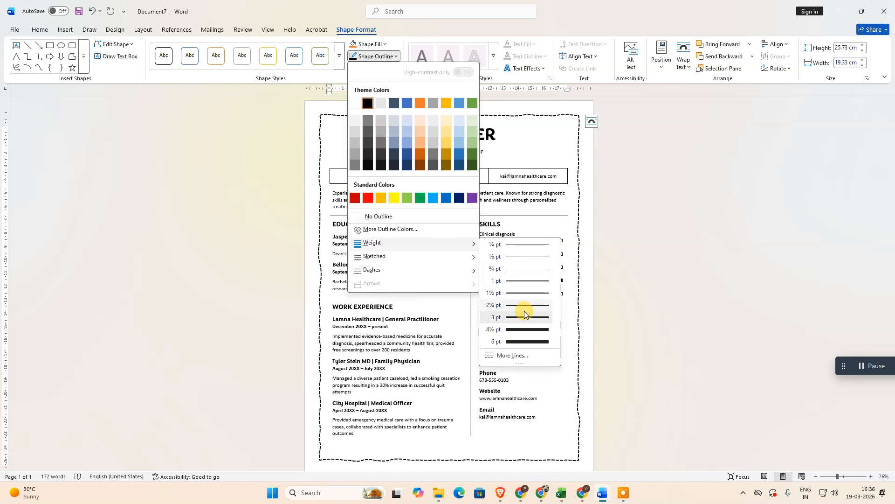
left_click(524, 308)
Add a glow to the frame with a size of 14 pt in a lighter shade of the theme blue
left_click(396, 57)
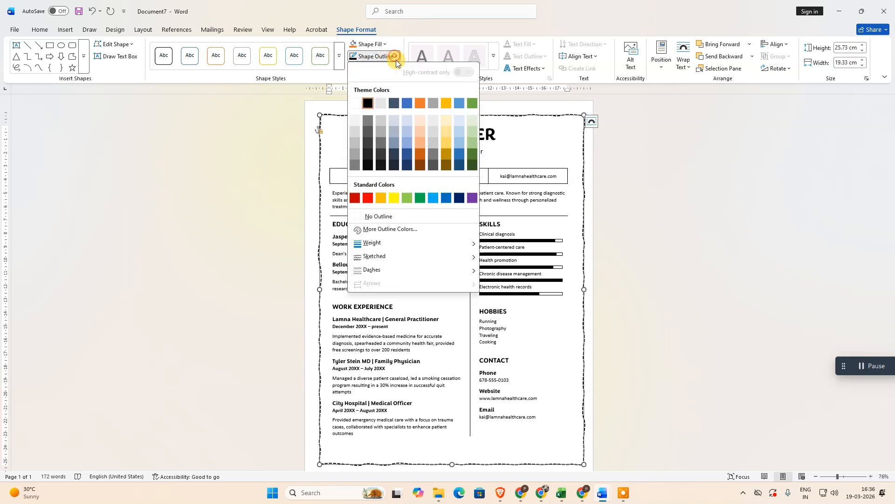
mouse_move(404, 256)
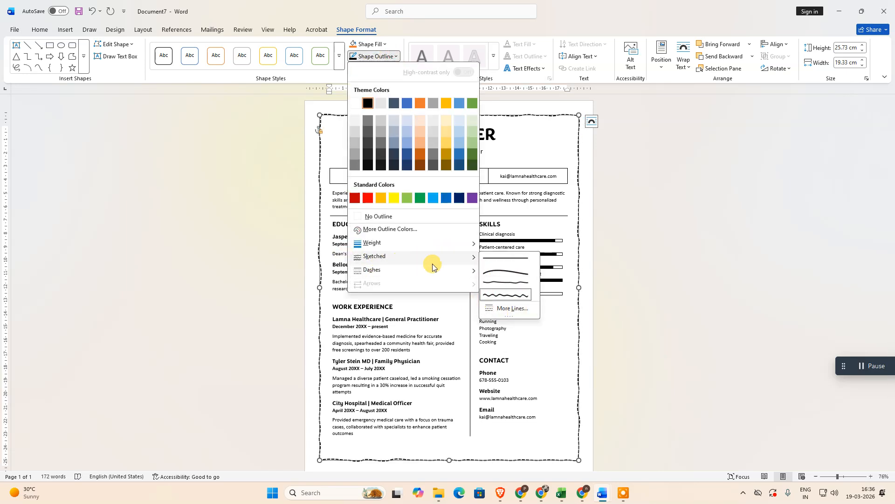
left_click(500, 309)
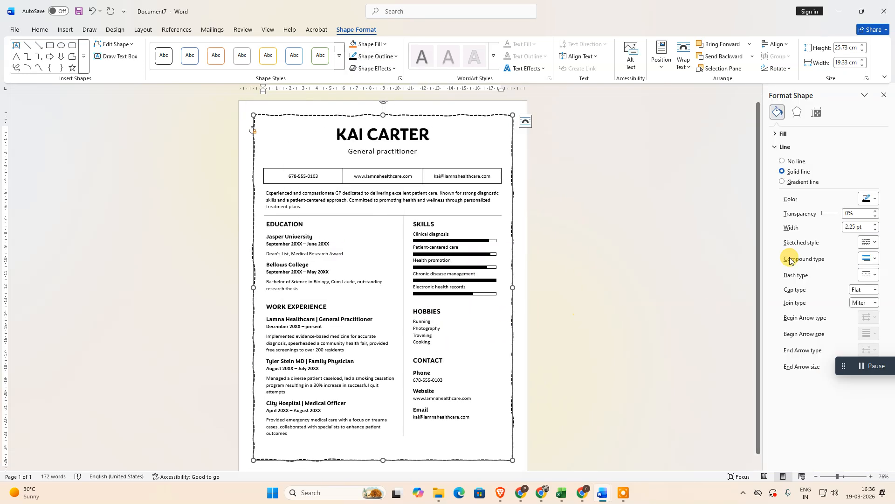
left_click(797, 113)
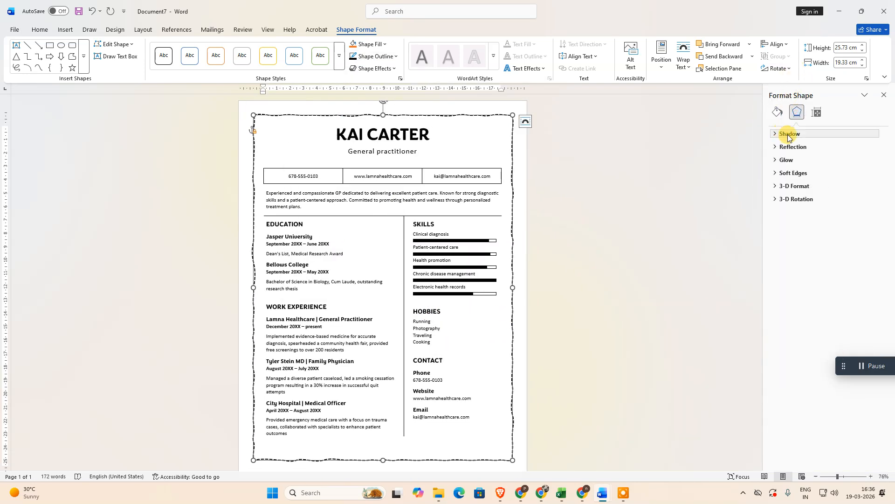
left_click(775, 160)
left_click_drag(818, 203, 821, 207)
left_click(877, 190)
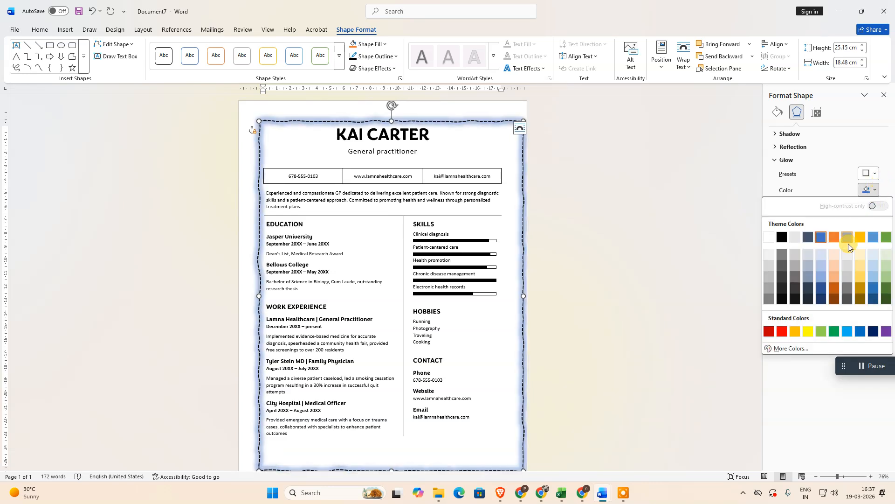
left_click(819, 276)
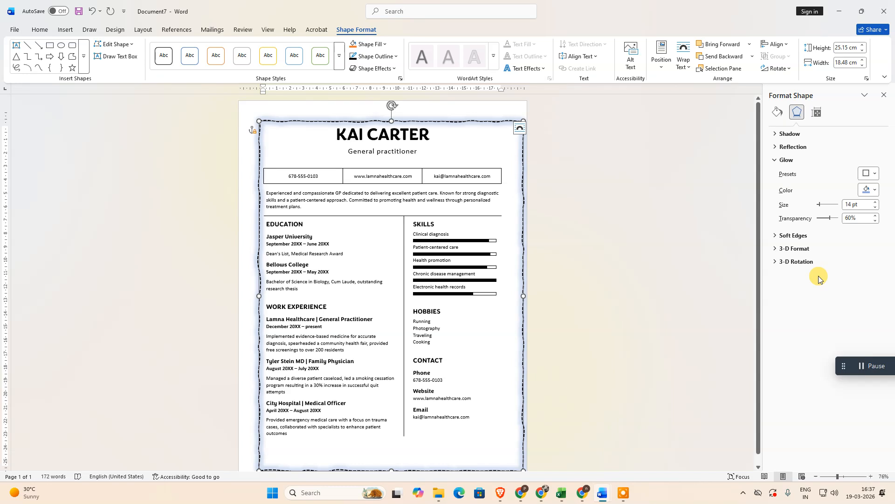
Review the frame's reflection options and set its shadow preset to No Shadow
left_click(777, 147)
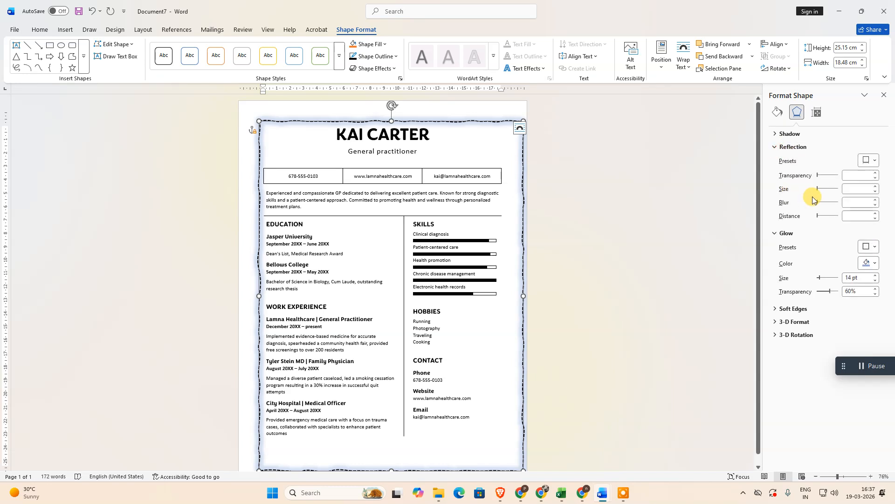
left_click(778, 147)
left_click(777, 133)
left_click(818, 193)
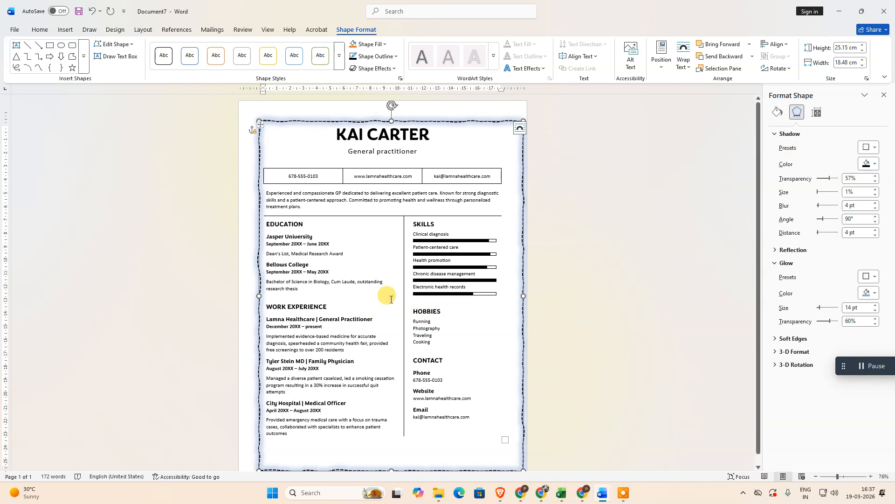
left_click(873, 148)
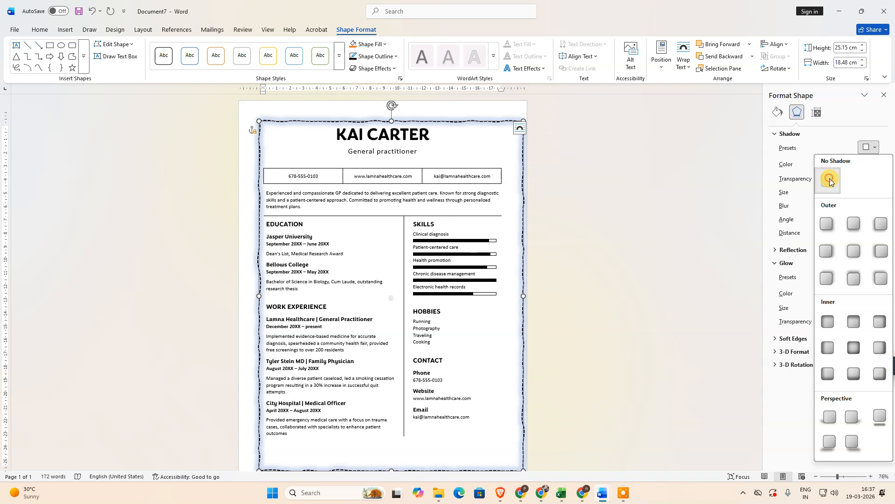
left_click(831, 179)
left_click(872, 148)
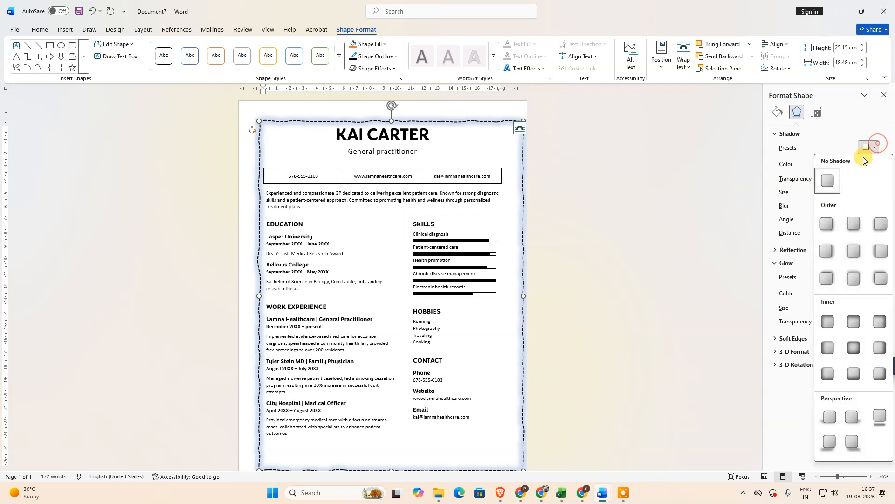
left_click(828, 181)
left_click(790, 134)
Set the transparency of the frame's solid line to 12%
left_click(777, 112)
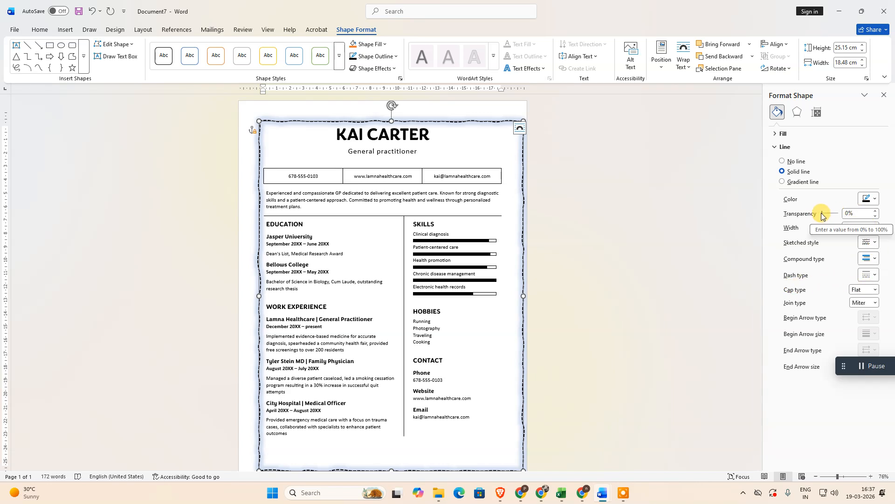
left_click_drag(822, 214, 826, 215)
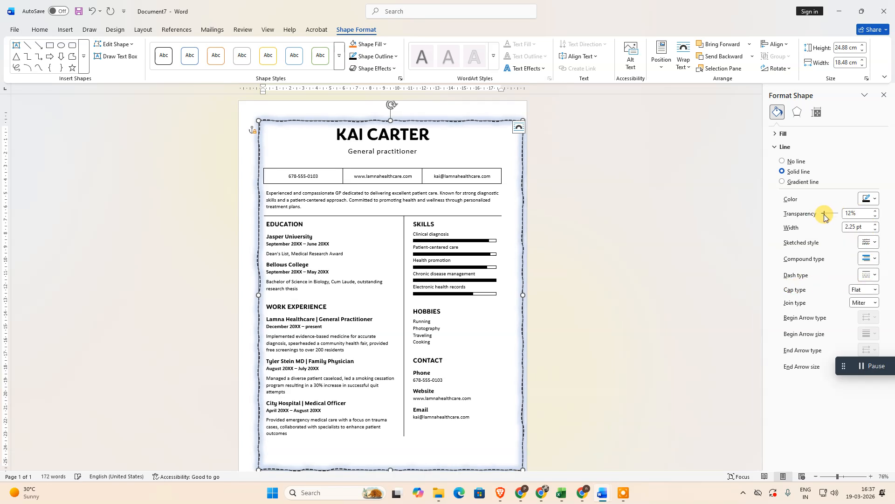
left_click(784, 146)
left_click(777, 134)
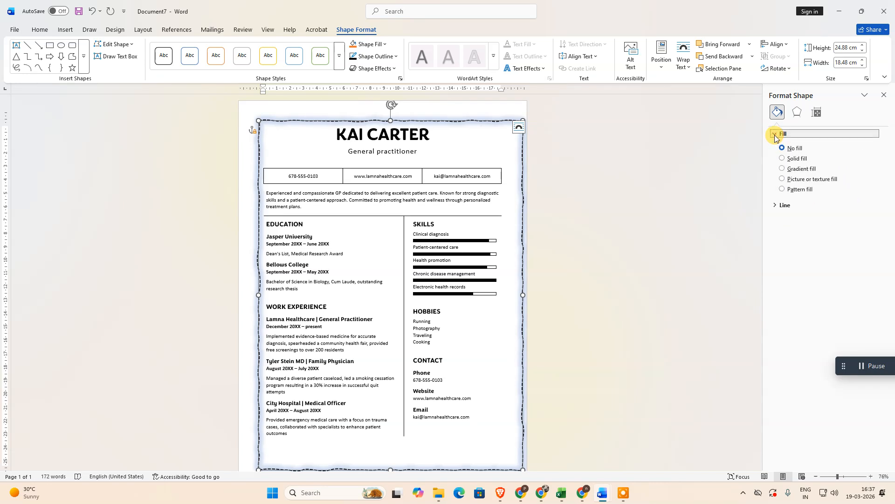
Try the first Special Effect material in the frame's 3-D format and replace it with the third one
left_click(800, 114)
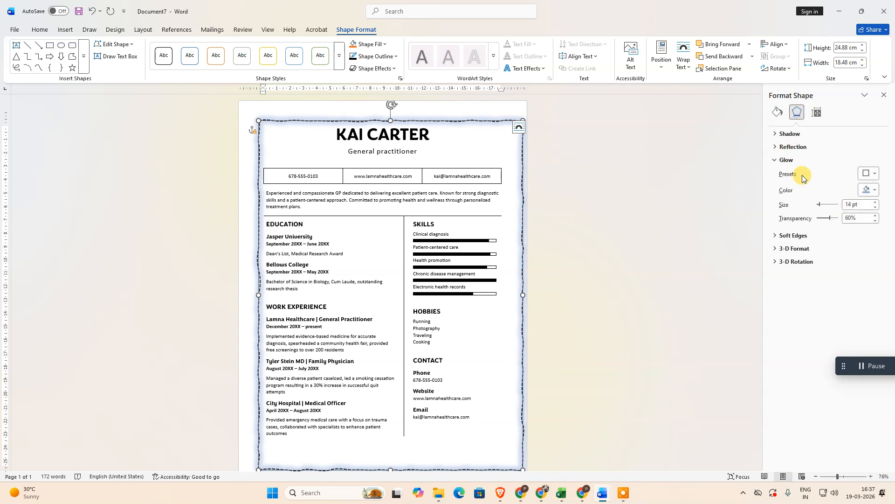
left_click(793, 248)
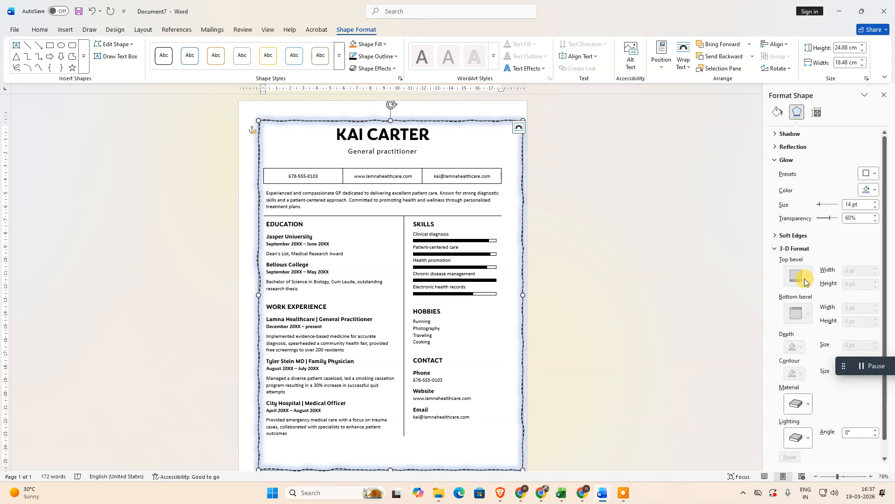
left_click(799, 387)
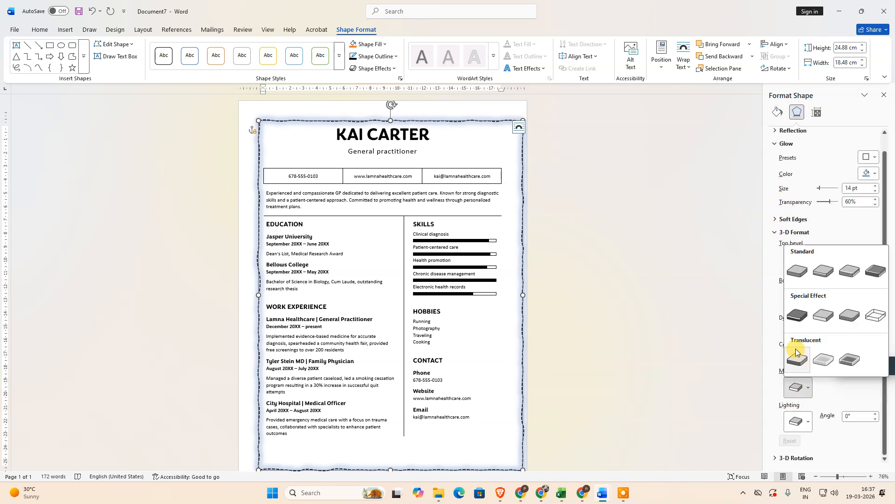
left_click(797, 323)
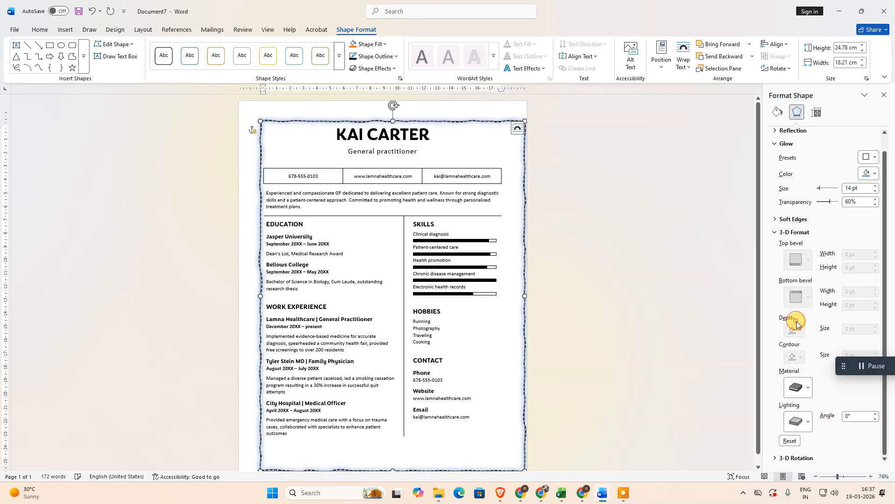
left_click(798, 387)
left_click(846, 314)
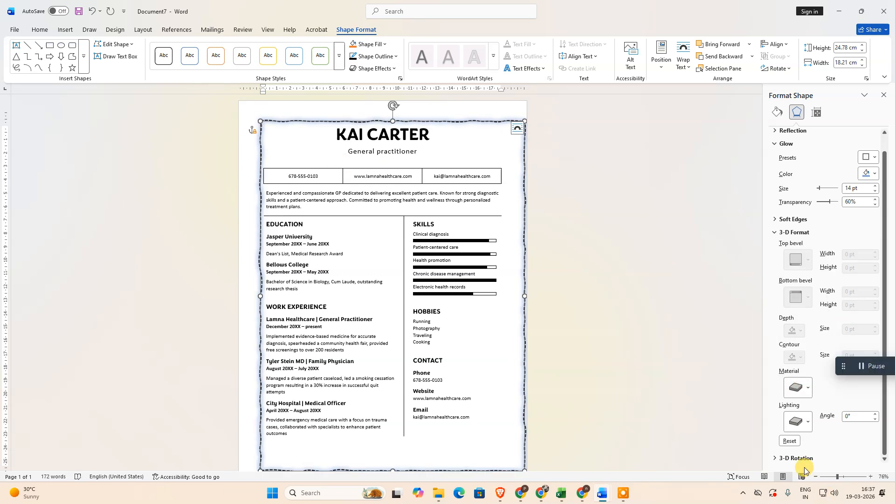
Try a warm lighting preset in the frame's 3-D format and replace it with a neutral one
left_click(799, 421)
left_click(823, 306)
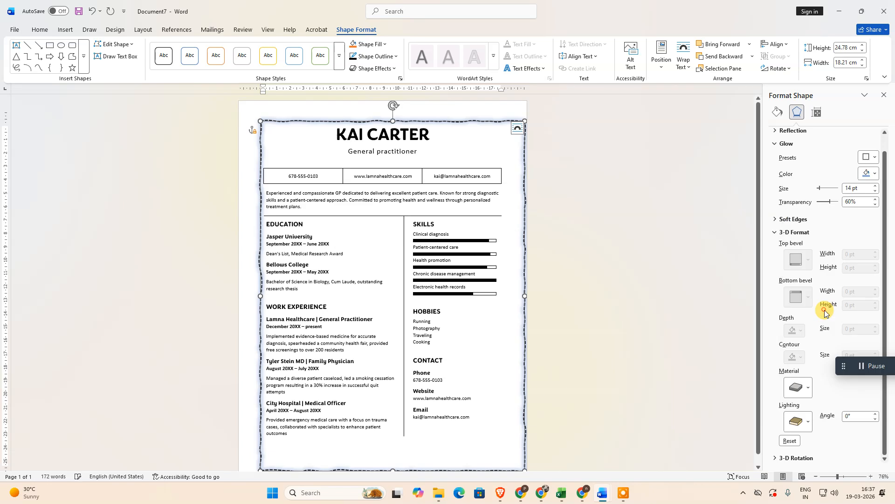
left_click(807, 424)
left_click(873, 237)
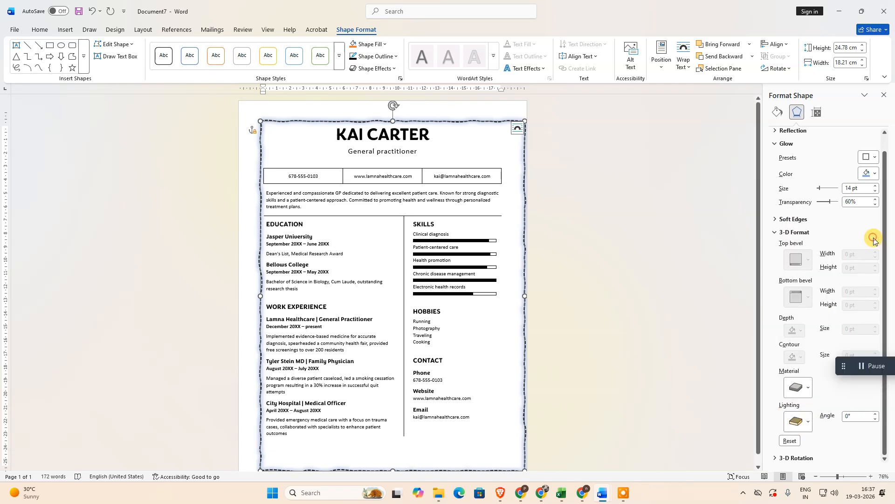
Apply an oblique 3-D rotation preset to the frame and return to its line settings
left_click(788, 457)
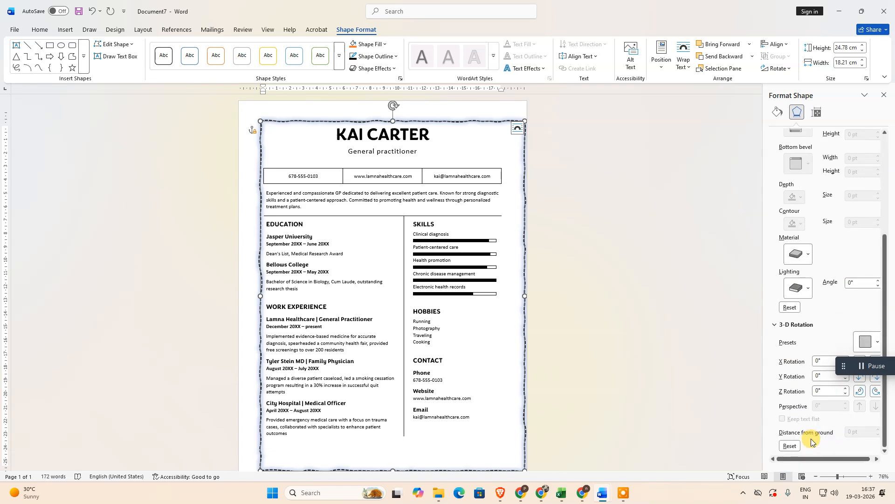
left_click(878, 343)
left_click(853, 322)
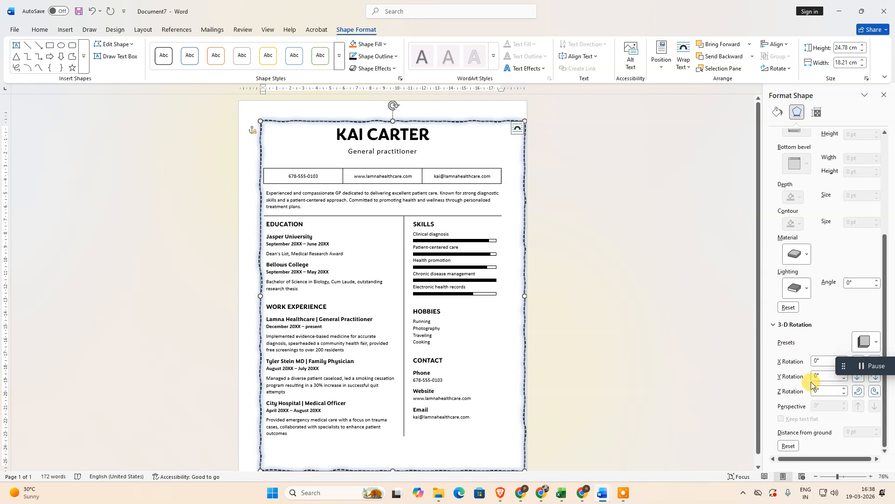
scroll(806, 396, "up", 3)
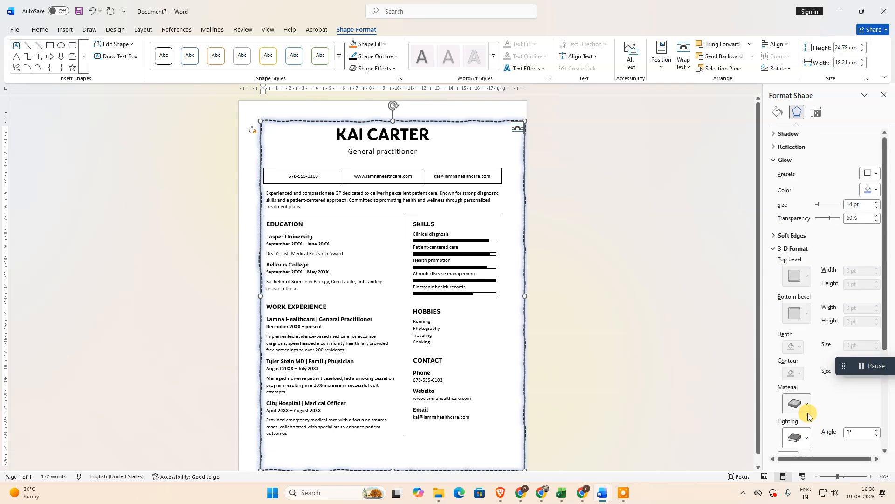
left_click(774, 159)
left_click(776, 186)
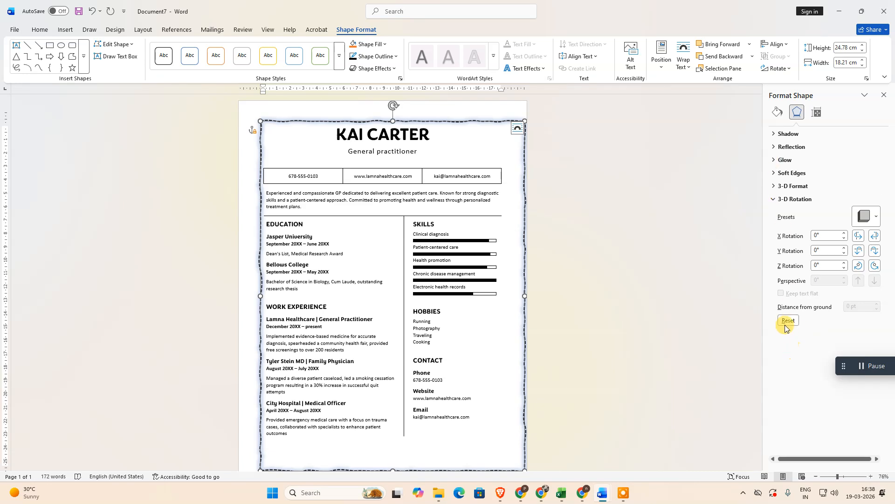
left_click(777, 113)
left_click(776, 204)
left_click(777, 134)
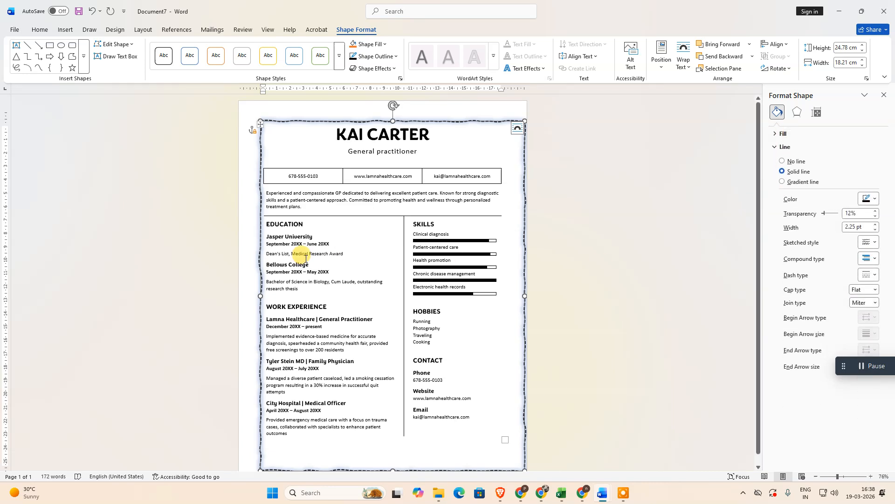
Reposition the frame slightly up and towards the left of the page, keeping it around the resume text
left_click(325, 132)
left_click_drag(315, 123, 281, 106)
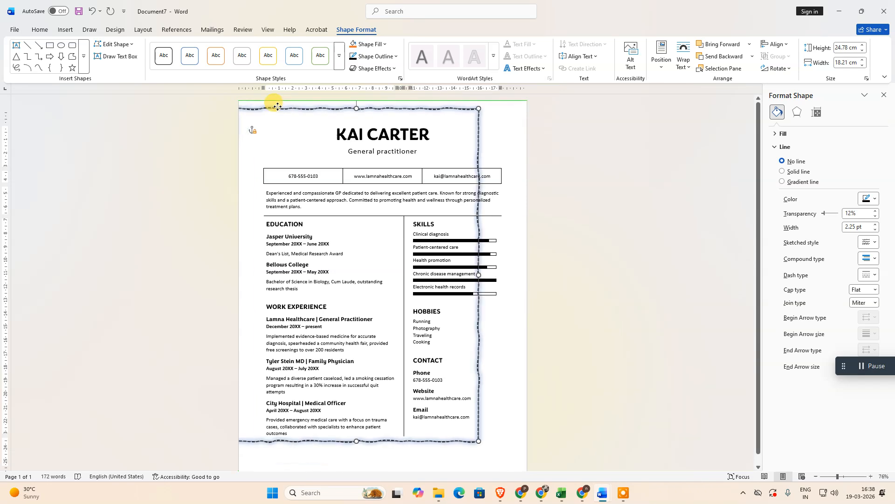
left_click(14, 30)
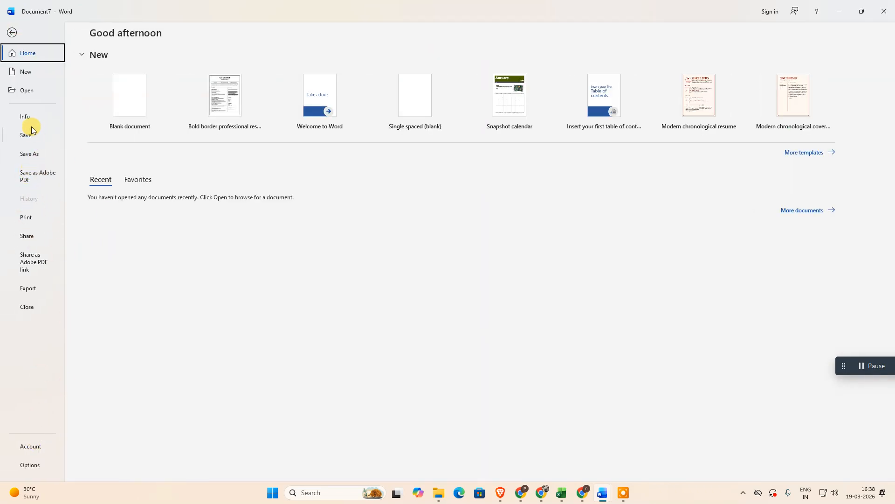
left_click(11, 32)
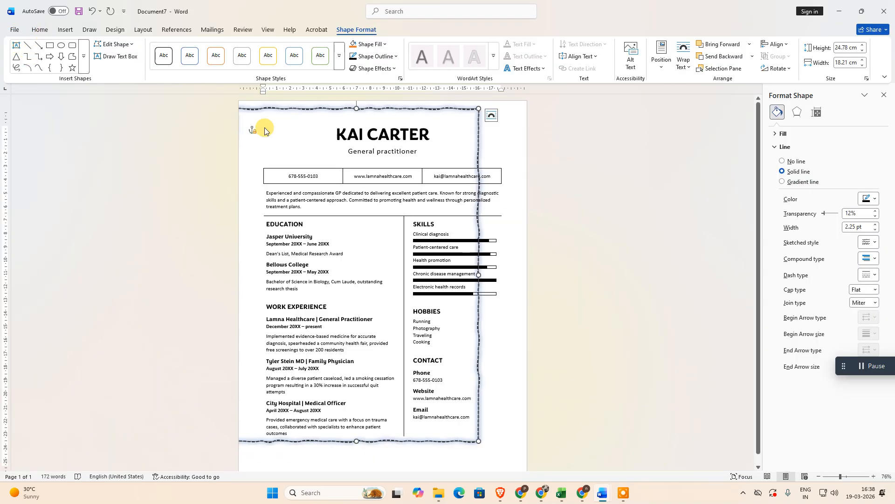
left_click_drag(366, 109, 387, 117)
right_click(387, 117)
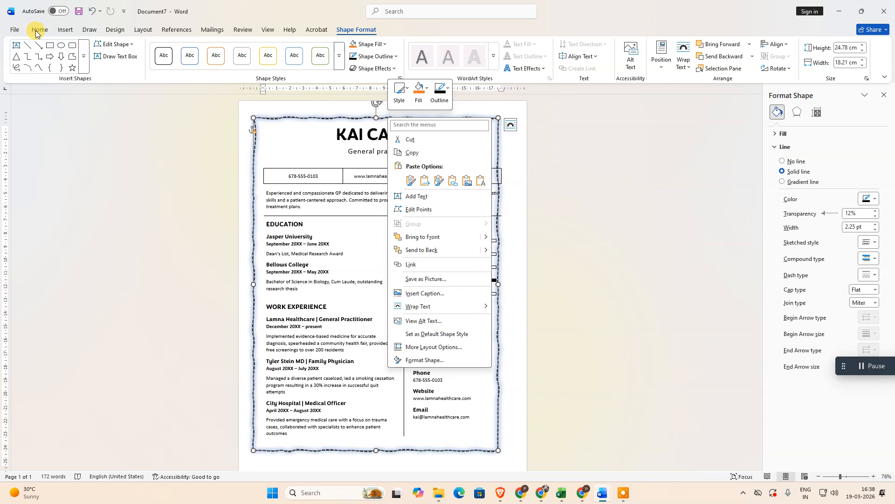
Create a blank document and reduce its left margin to about 1 cm and right margin to about 0.5 cm
left_click(14, 30)
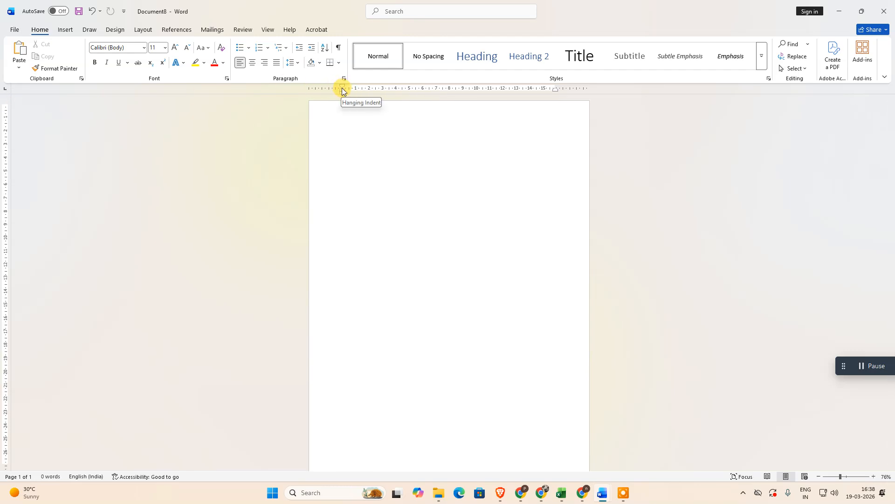
left_click_drag(341, 87, 322, 88)
left_click_drag(552, 86, 583, 87)
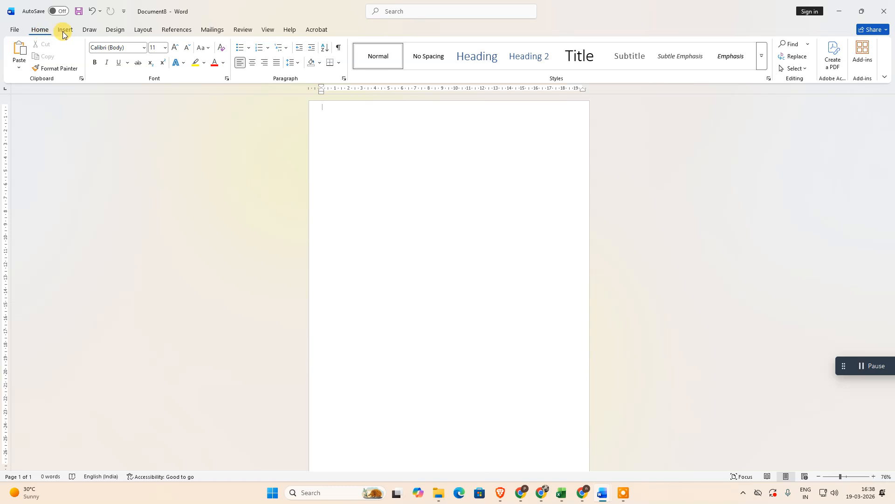
Search the available commands for "page"
left_click(414, 10)
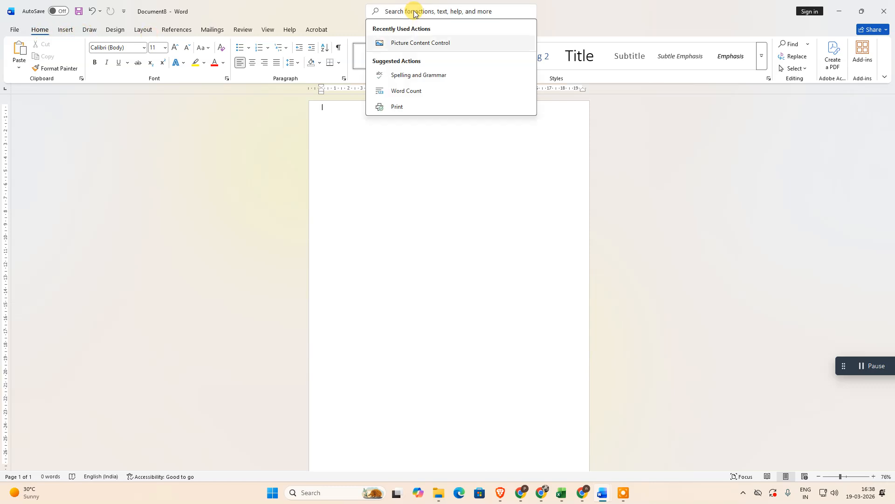
type("page")
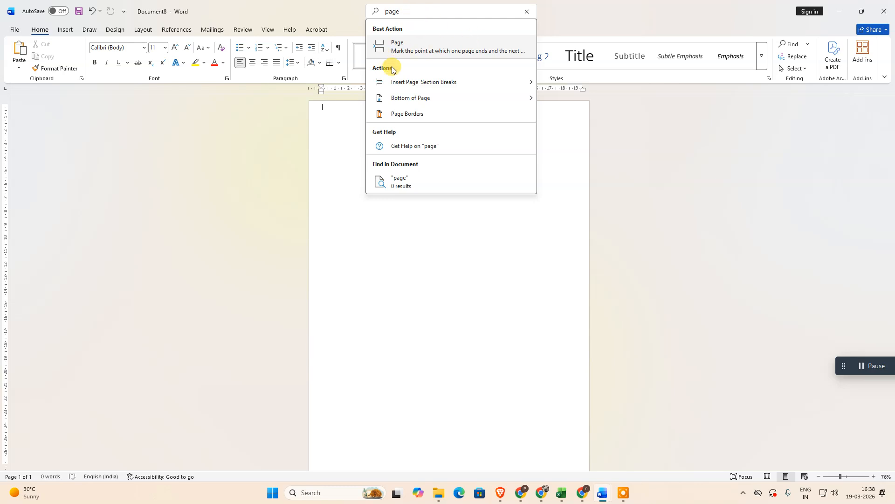
mouse_move(424, 82)
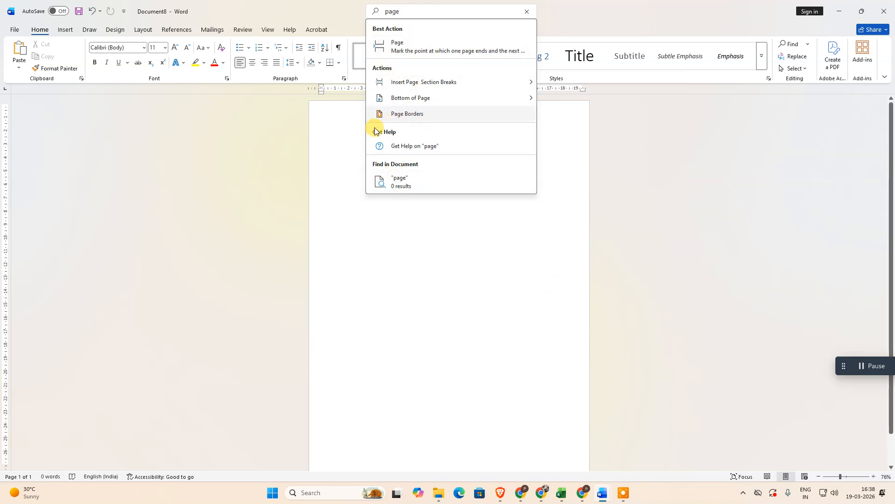
left_click(415, 15)
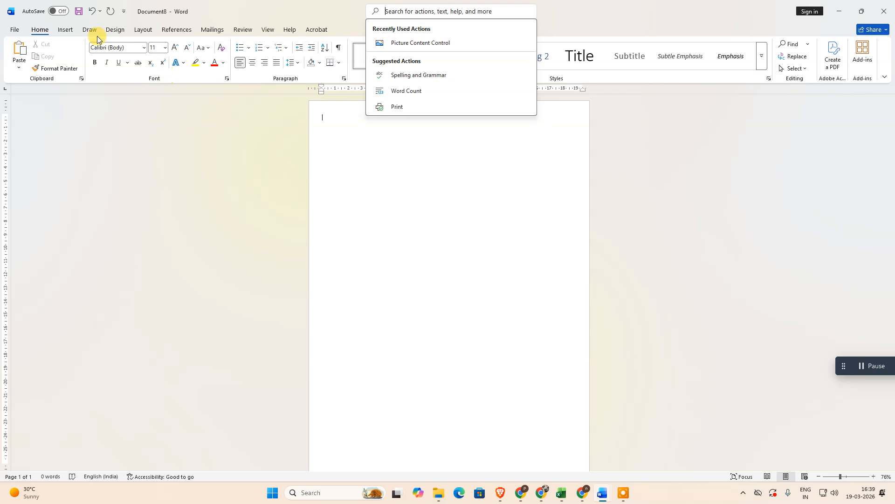
Set custom top, bottom, left and right margins of 0.1 cm for the whole new document
left_click(66, 30)
left_click(116, 30)
left_click(143, 29)
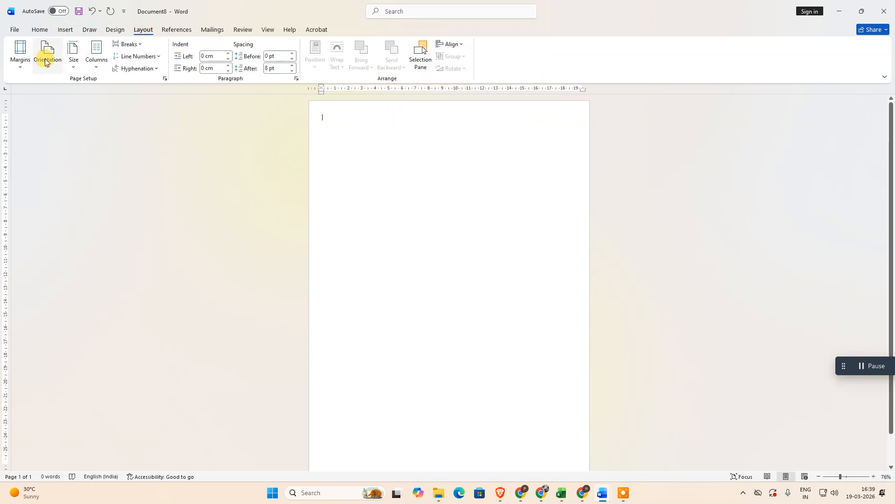
left_click(21, 61)
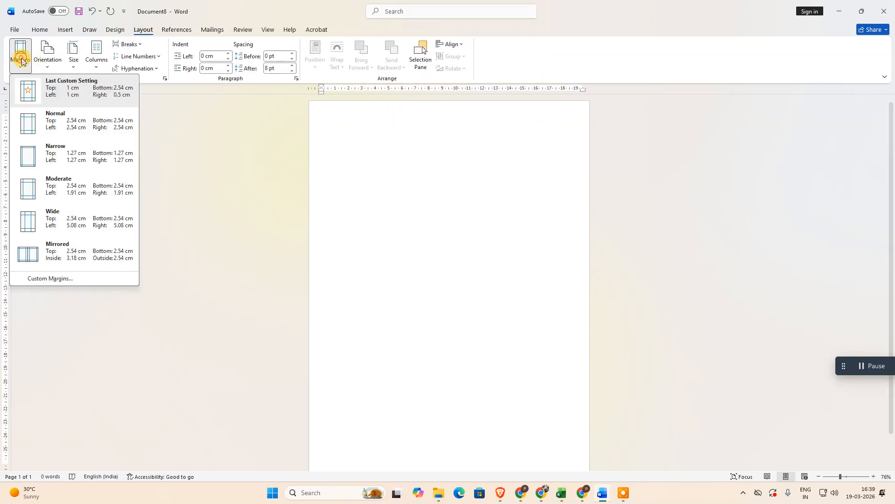
left_click(57, 280)
left_click_drag(412, 150, 373, 149)
type("0.1")
key("Tab")
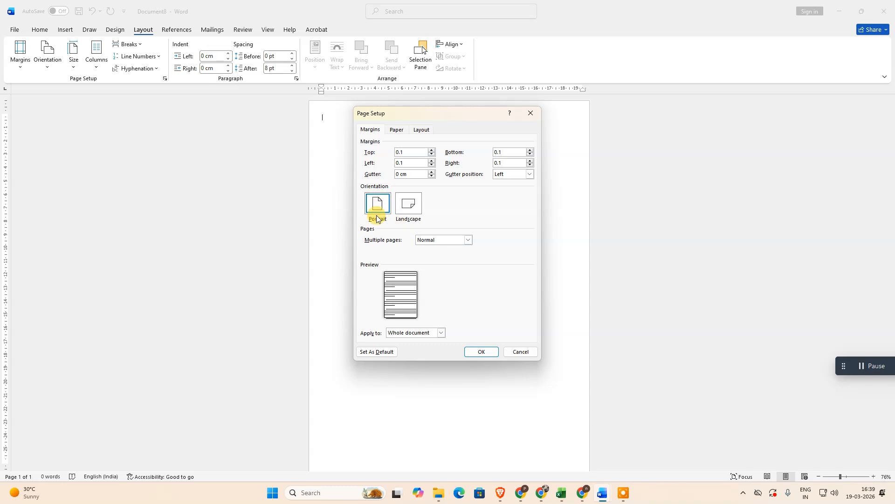
left_click(487, 351)
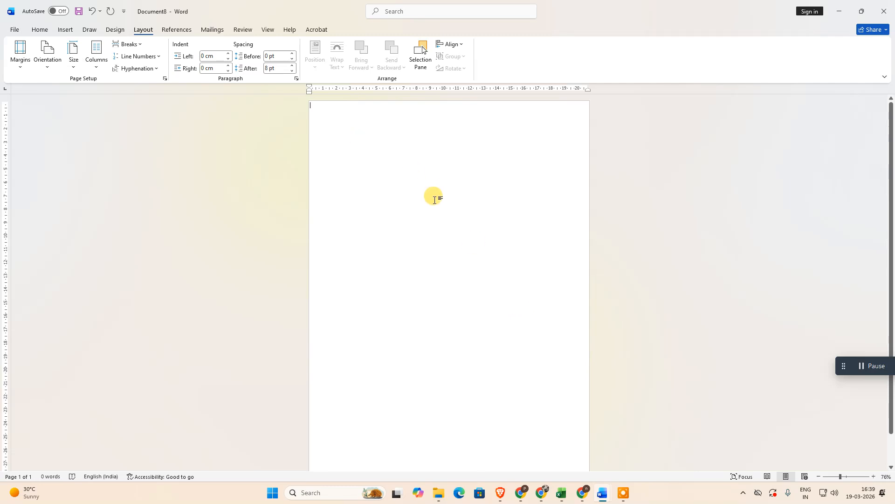
Copy the decorated frame from the resume document and return to the new blank document
key("alt+Tab")
left_click_drag(280, 118, 278, 115)
right_click(279, 115)
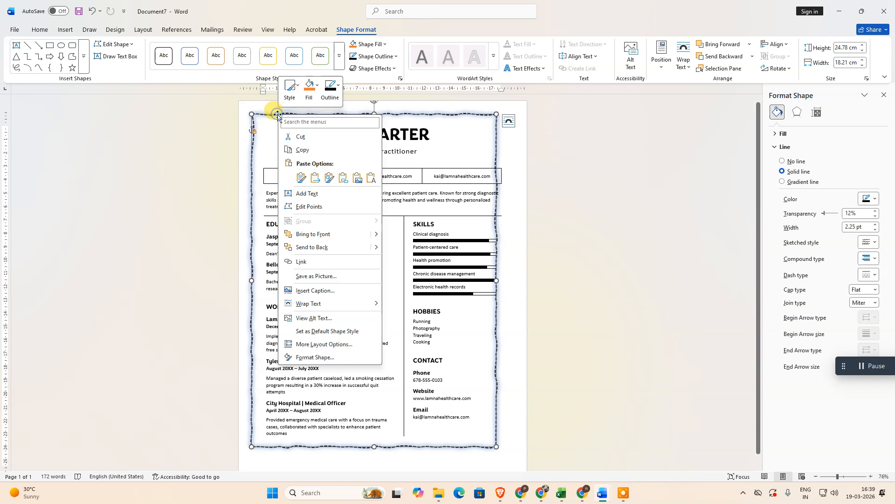
left_click(325, 150)
key("alt+Tab")
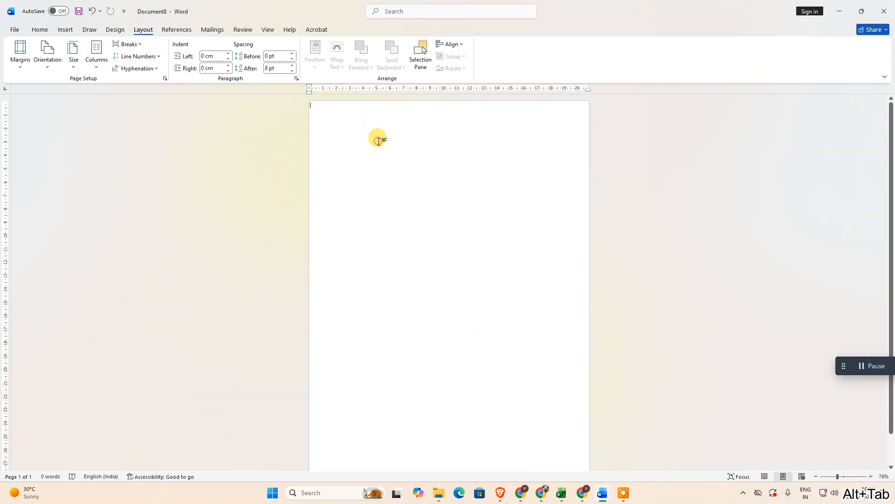
Paste the copied frame and enlarge it to nearly fill the page, about 20.2 cm wide and 28.7 cm high
key("ctrl+v")
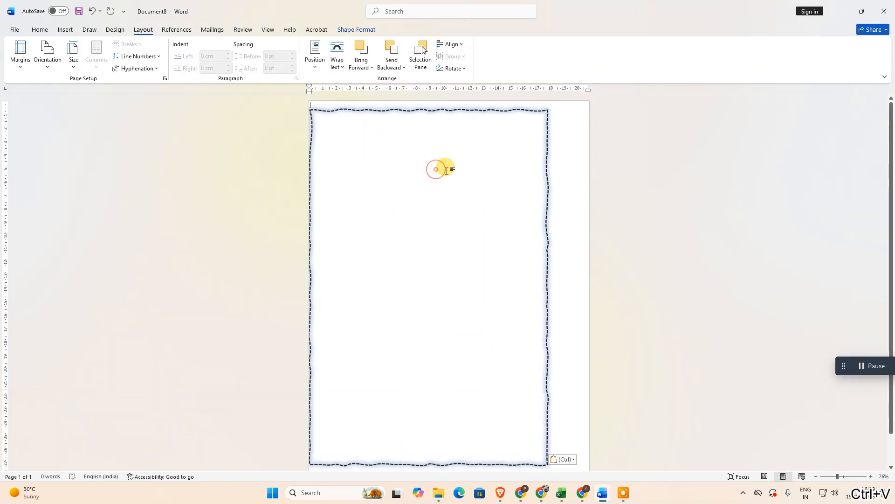
left_click_drag(410, 108, 416, 101)
scroll(519, 318, "down", 1)
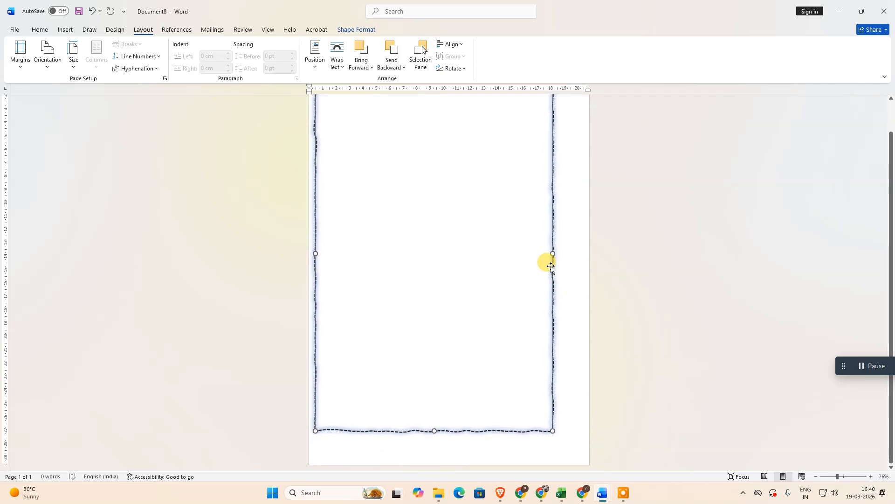
mouse_move(555, 434)
left_mouse_down()
mouse_move(550, 427)
mouse_move(587, 463)
left_mouse_up()
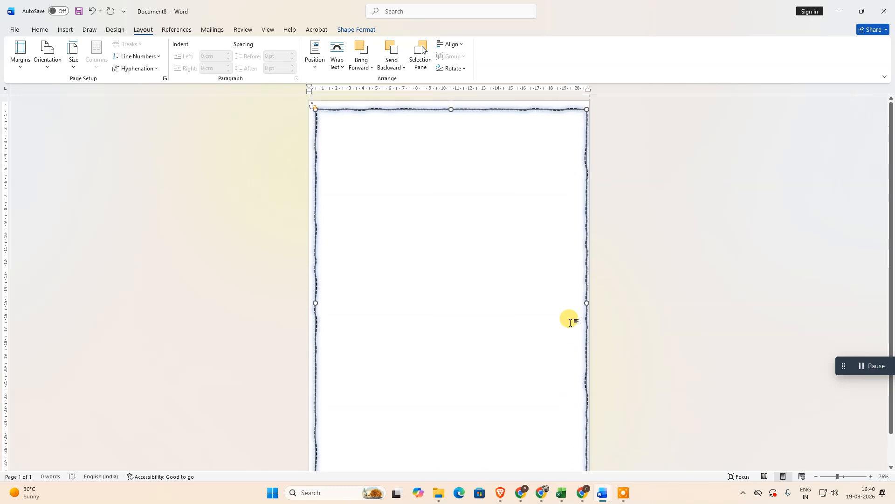
left_click_drag(451, 464, 450, 460)
left_click(499, 273)
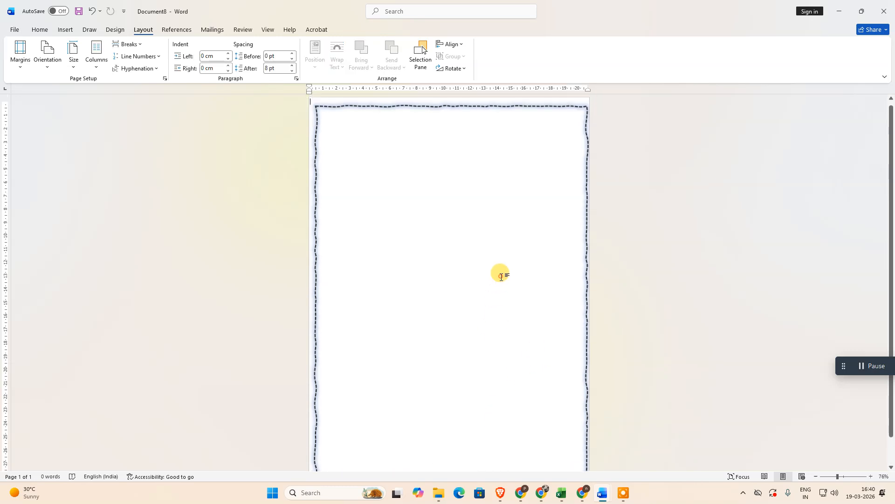
Stretch the frame's upper-left corner out to the page edge, making it about 20.53 cm wide and 28.72 cm high
left_click(369, 109)
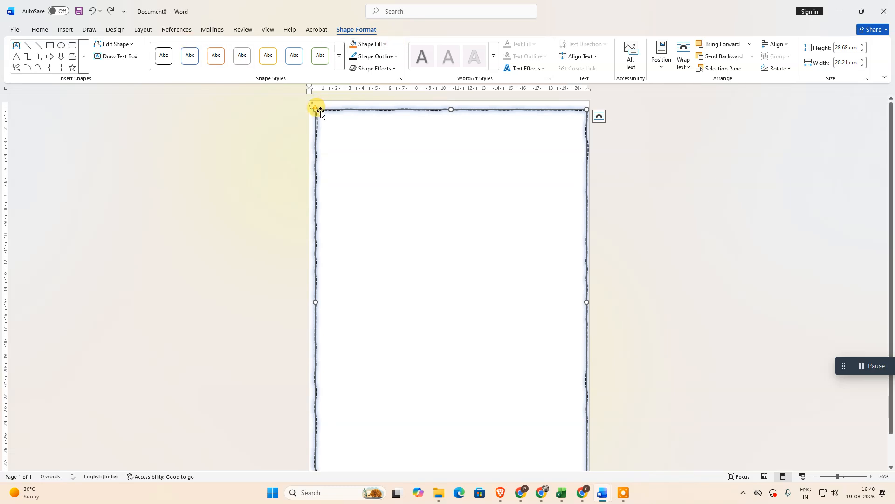
left_click_drag(312, 108, 310, 107)
scroll(616, 184, "down", 2)
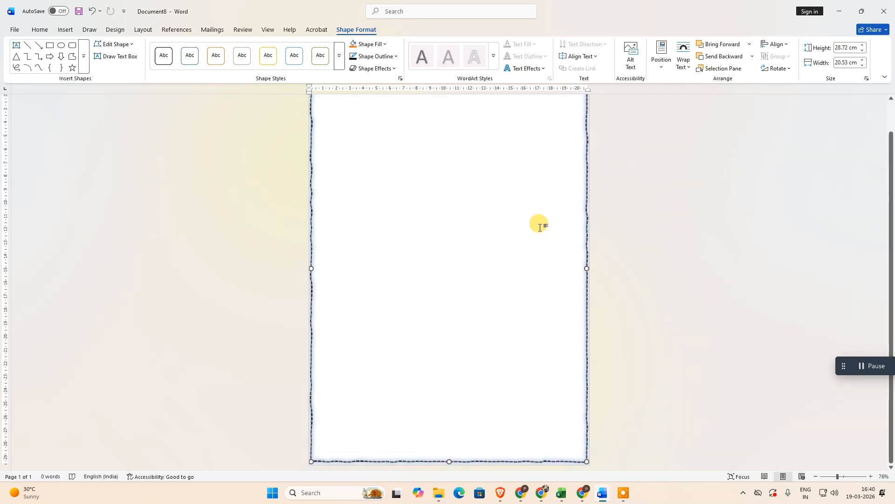
scroll(445, 262, "up", 2)
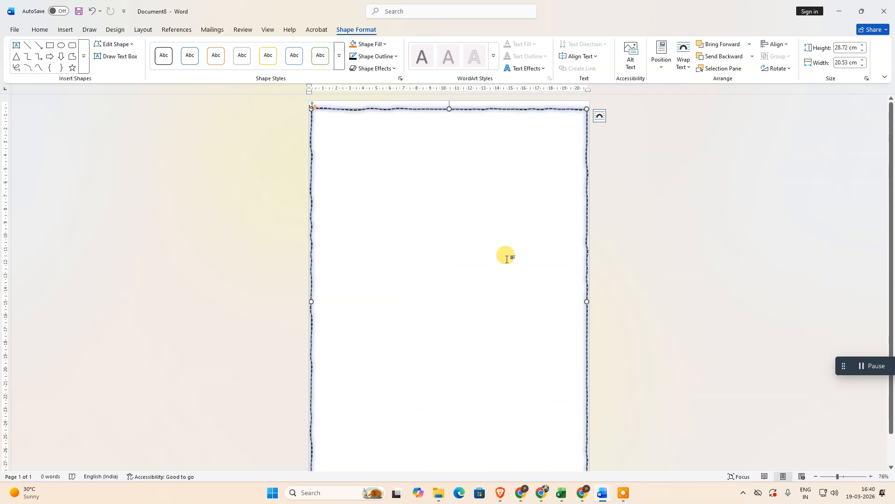
Look at the frame's layout options, try adding two blank lines at the start of the page and remove them
left_click(600, 115)
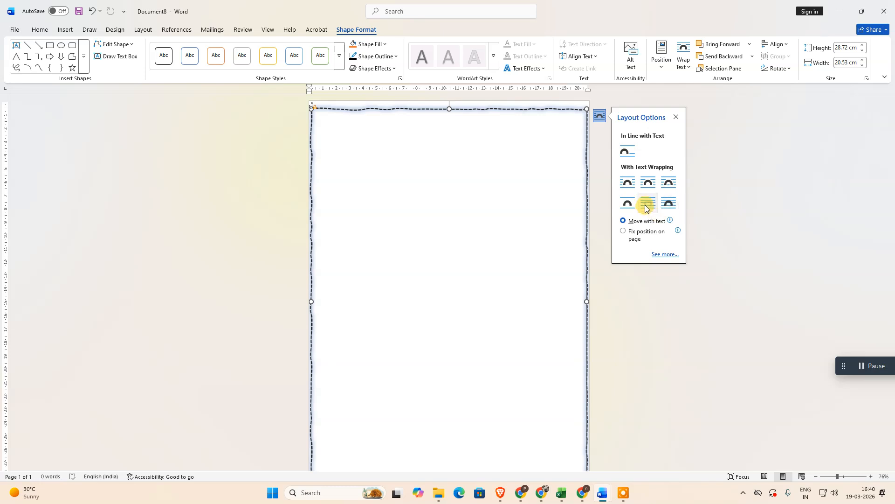
left_click(354, 163)
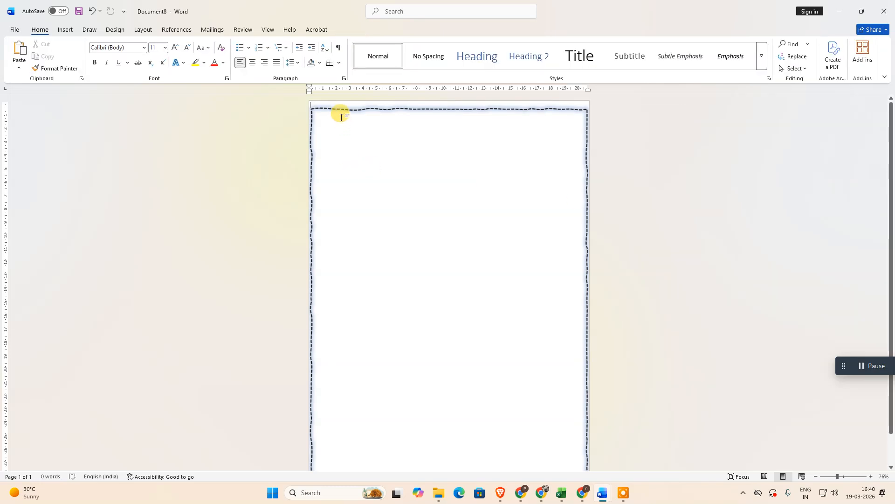
key("Return")
key("Return")
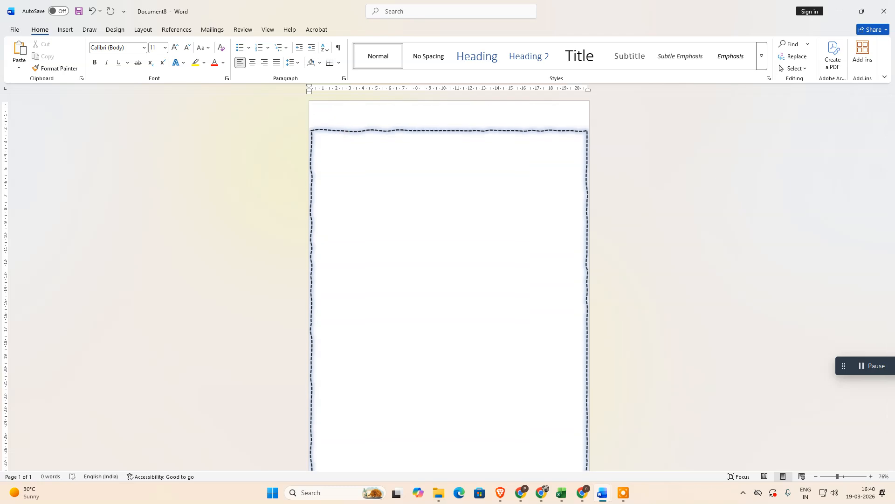
key("BackSpace")
key("BackSpace")
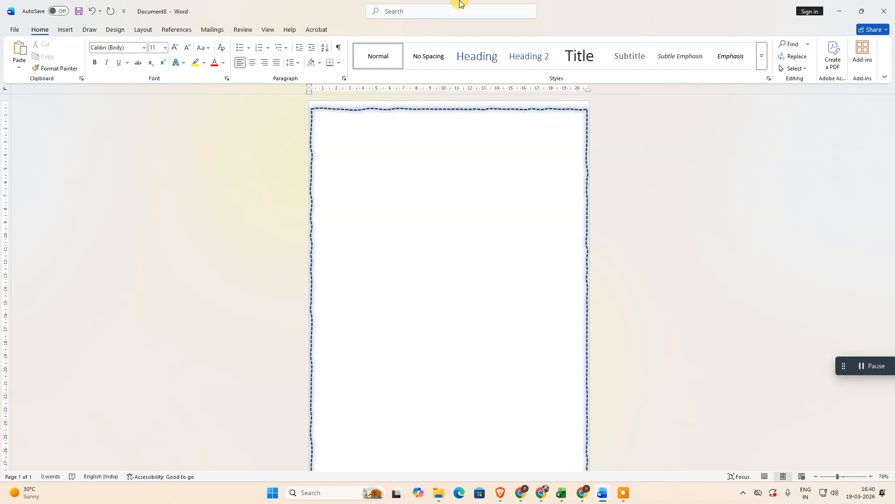
Try entering the test text "asd" on the first line and delete it
double_click(327, 130)
left_click(332, 136)
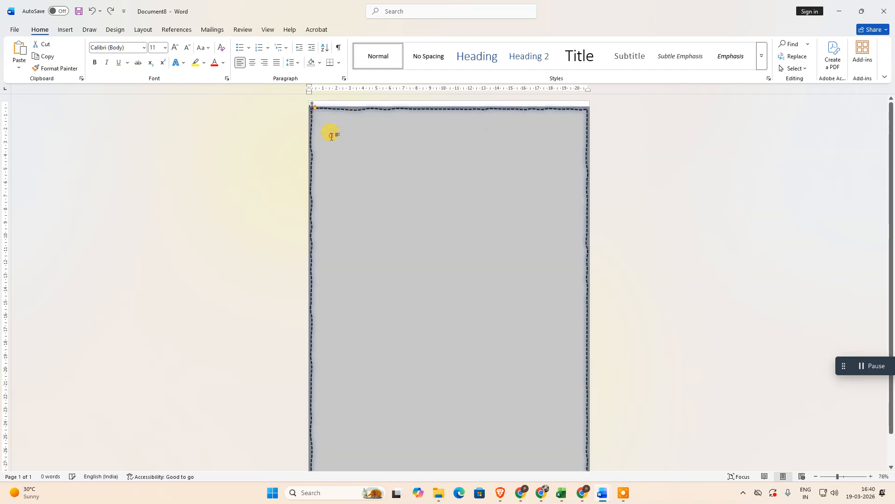
left_click(330, 131)
type("asd")
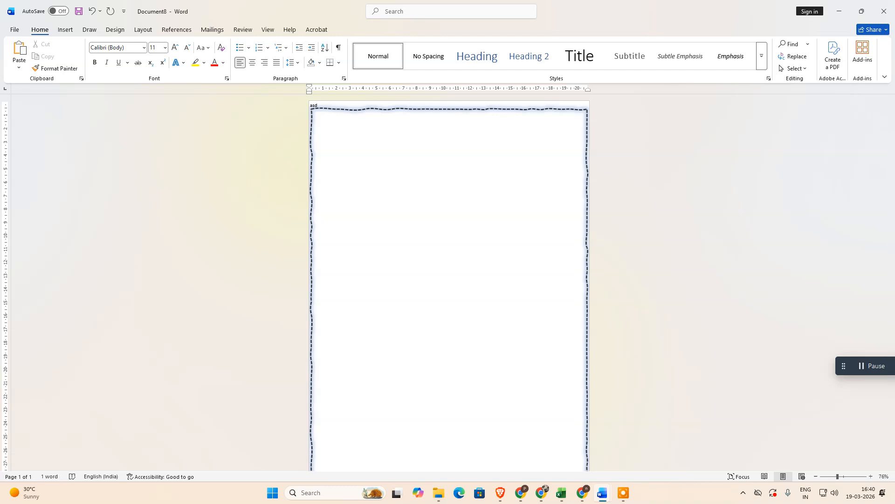
key("Delete")
left_click(330, 132)
key("Delete")
key("Delete")
Check the page margin and tab stop settings, closing each dialog without changing a value
double_click(327, 88)
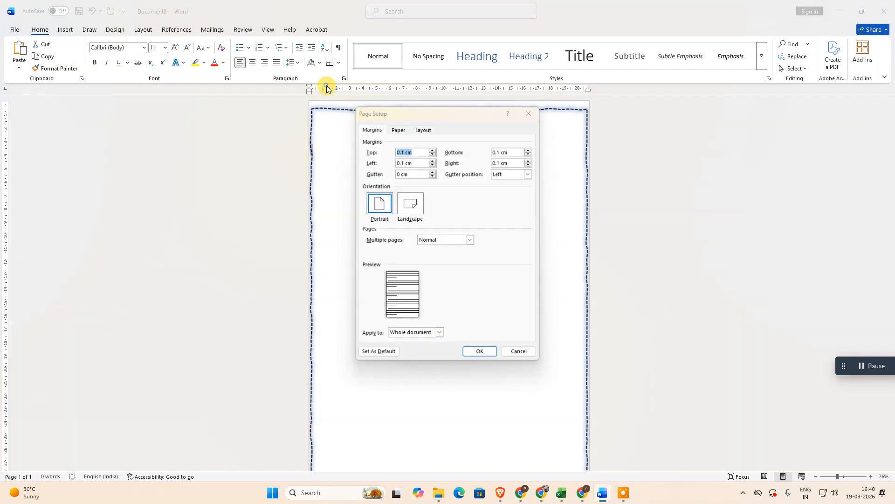
left_click(529, 113)
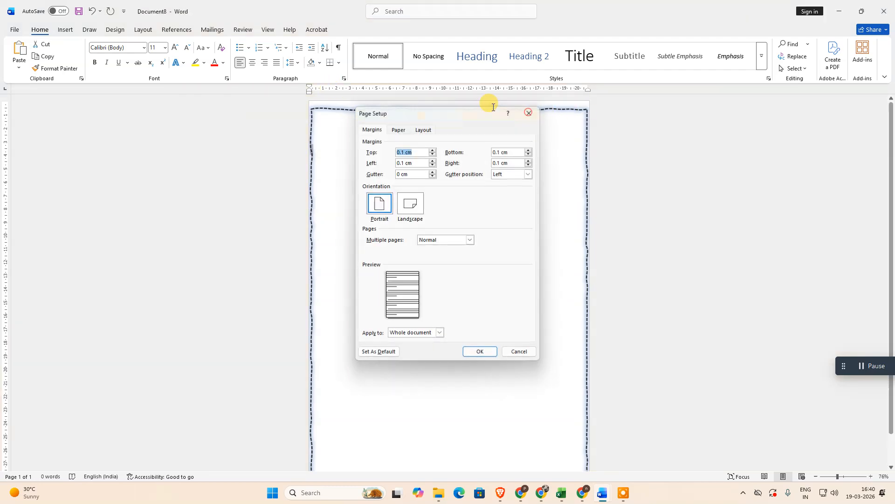
double_click(334, 89)
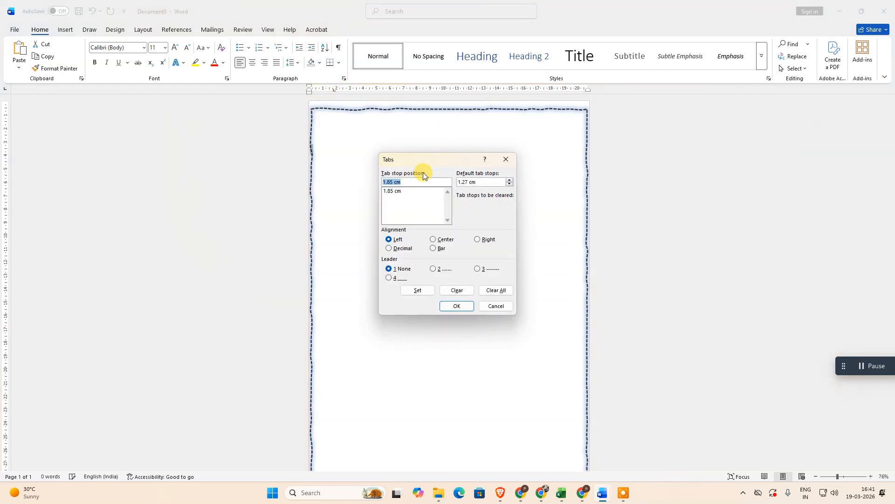
left_click(505, 160)
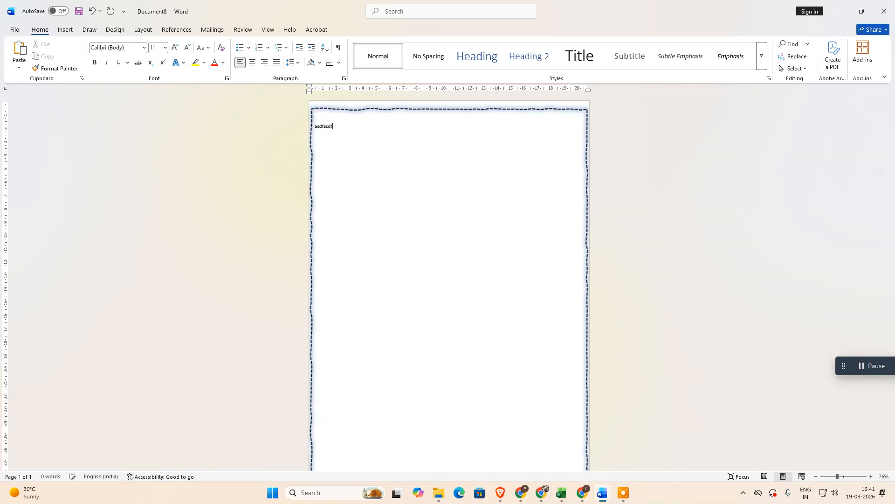
Enter two lines of sample text inside the upper part of the frame, starting with "Asdfasdf" and "Adfasdf"
type("fasdfasdfasdfasdf sadf asdf")
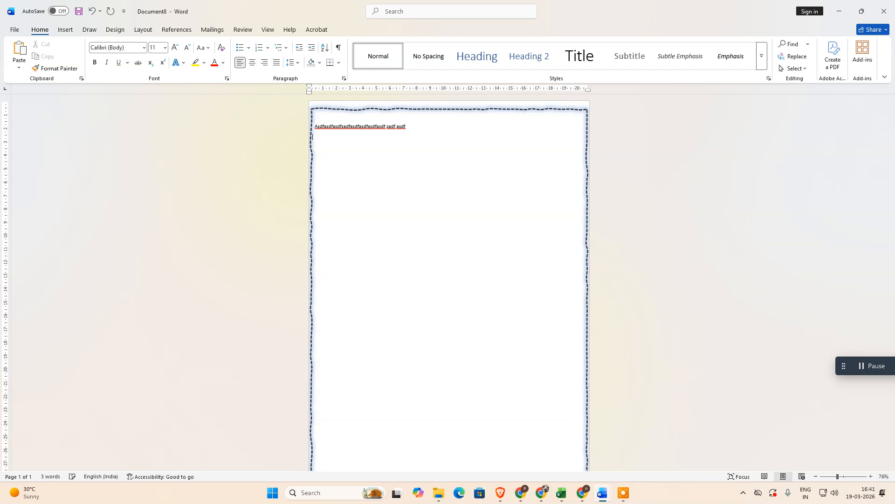
type("sadfasdf sadfasdfasdfsadfasdfasdf")
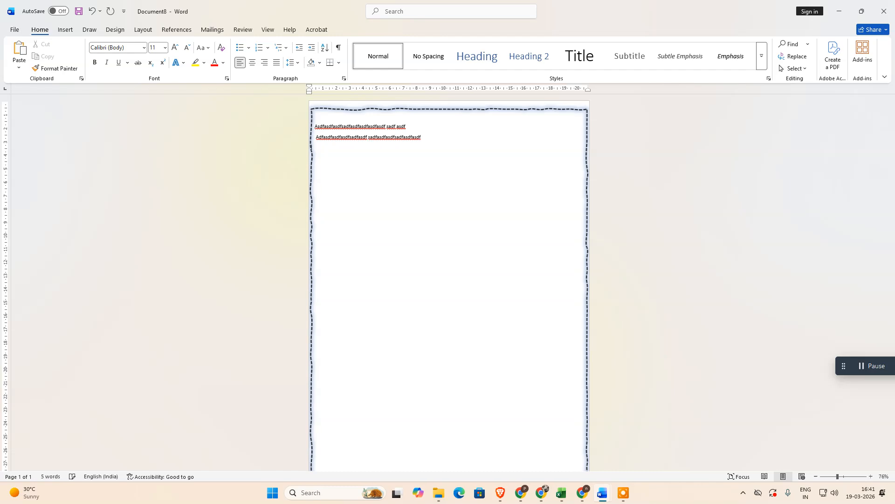
Try to move the first sample line's left indent further in and review the whole framed page
left_click(315, 124)
left_click_drag(314, 89, 338, 88)
left_click(385, 210)
scroll(452, 189, "down", 2)
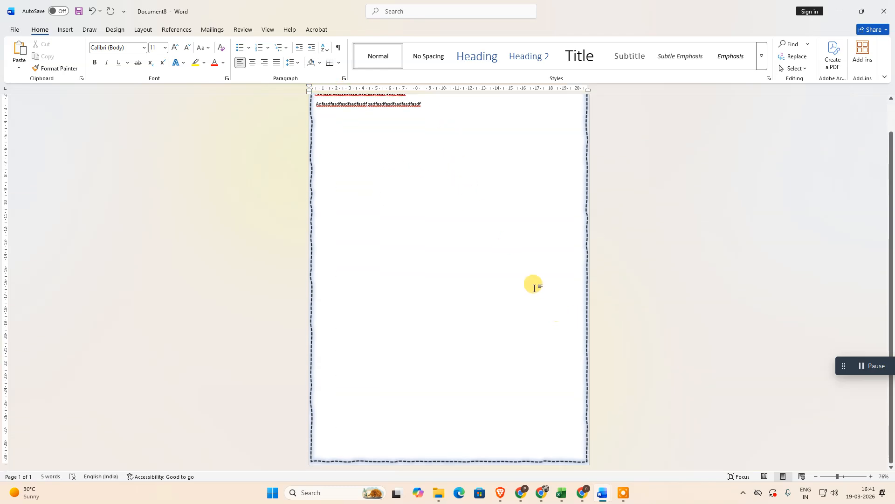
scroll(480, 250, "up", 2)
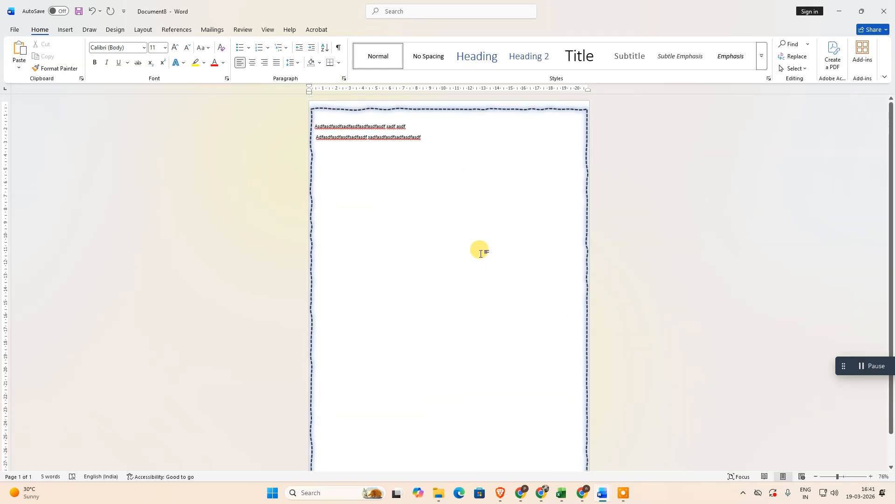